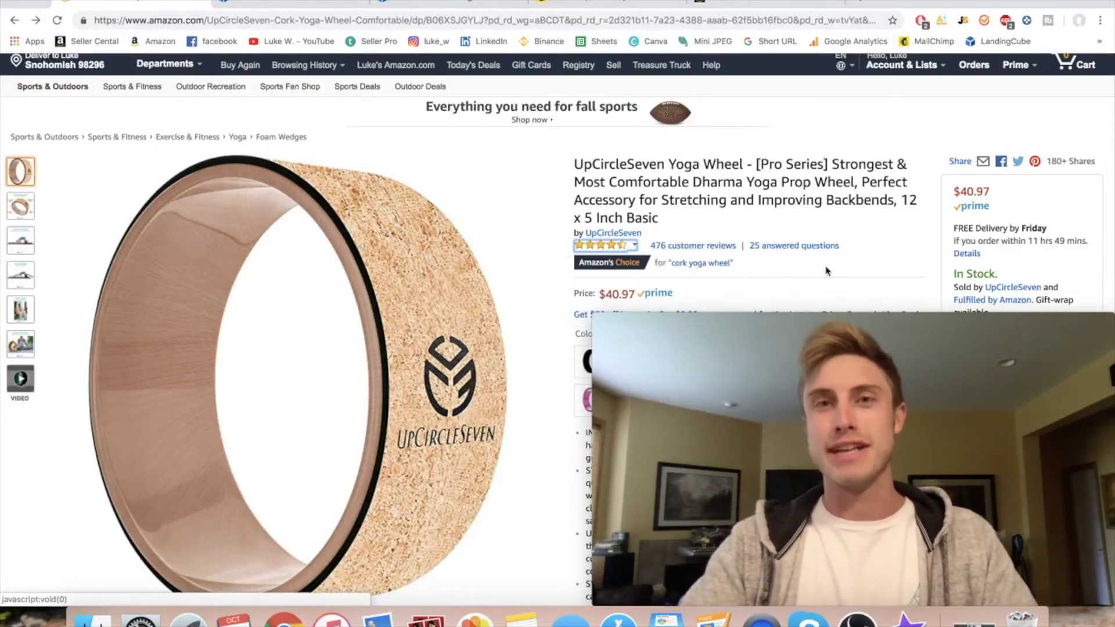
Step: Review the Amazon yoga wheel listing, then bring up its existing 60%-off promo page at $16.39
{"action": "scroll", "coordinate": [912, 259], "scroll_direction": "down", "scroll_amount": 3}
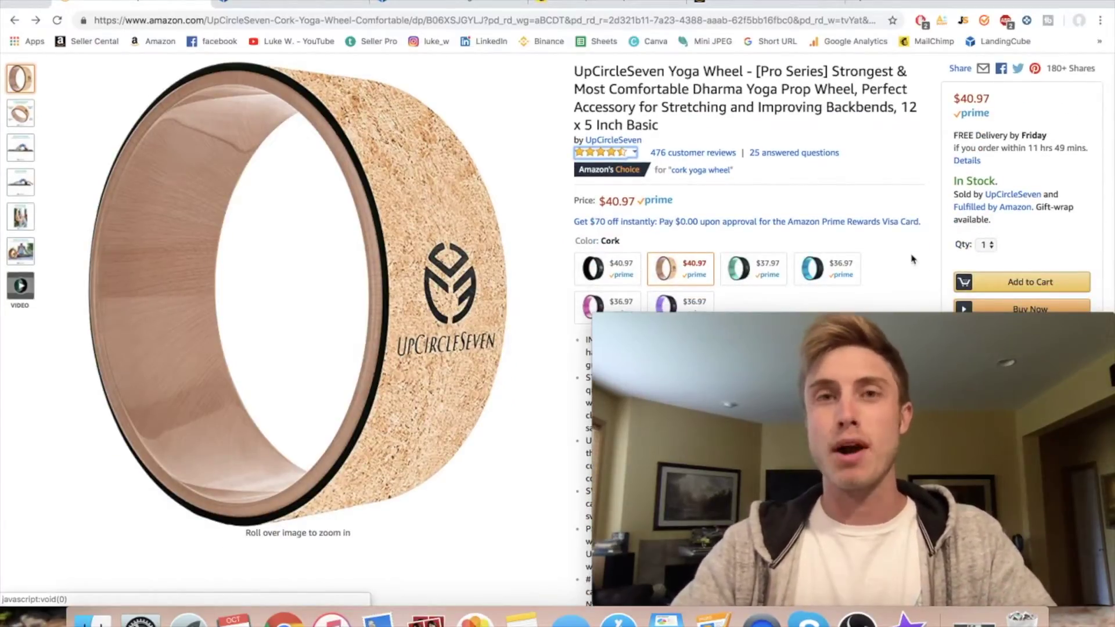
{"action": "scroll", "coordinate": [912, 258], "scroll_direction": "up", "scroll_amount": 2}
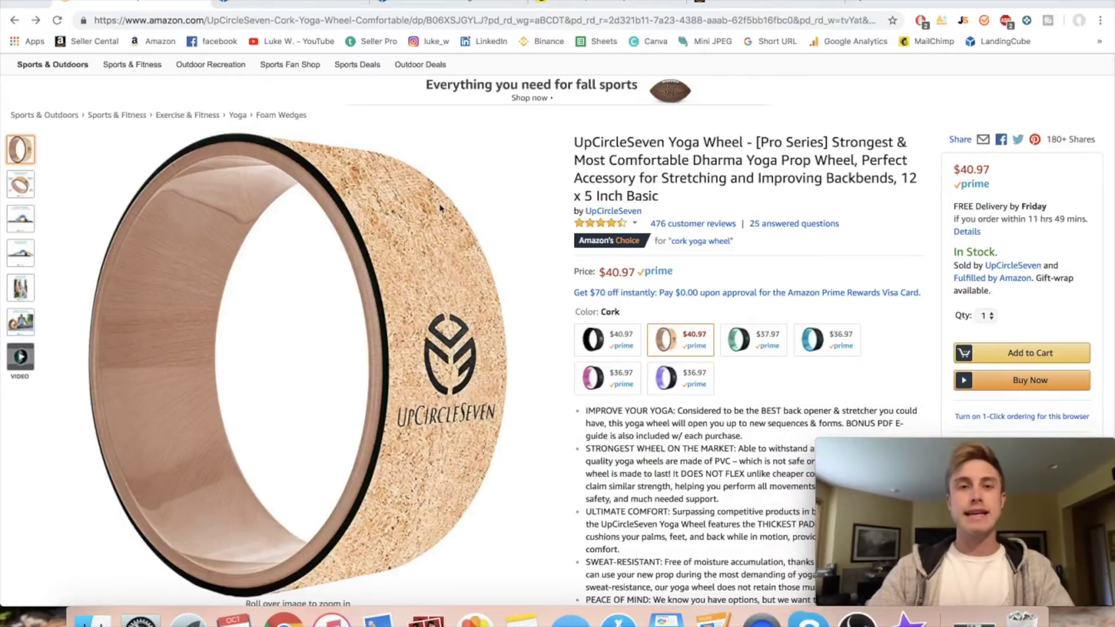
{"action": "left_click", "coordinate": [290, 3]}
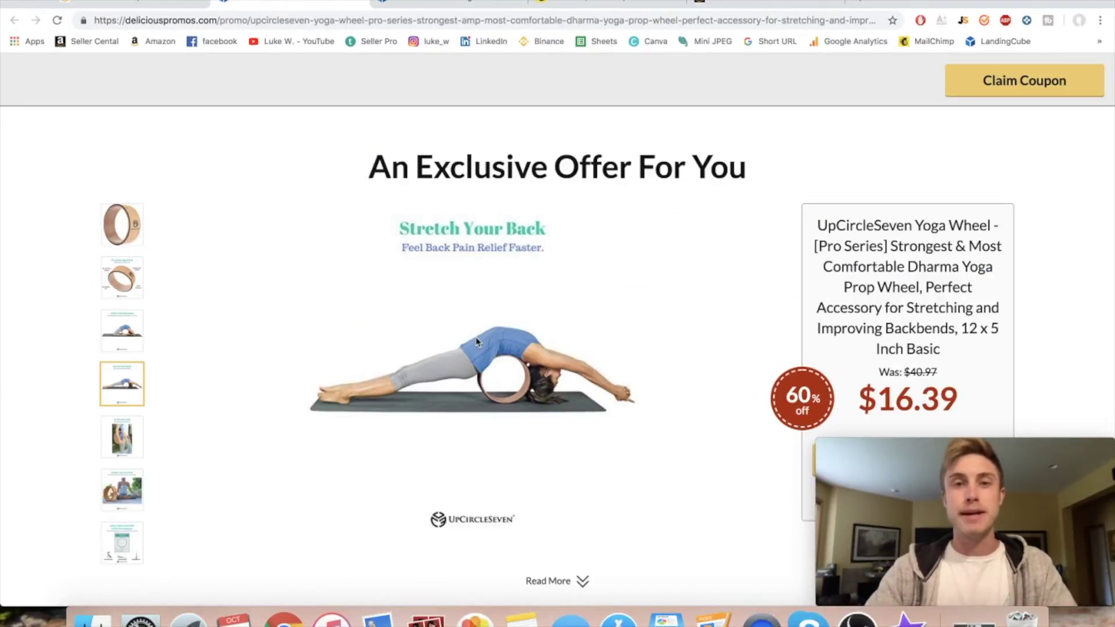
Step: Look over the yoga wheel promo page, then return to the LandingCube campaign dashboard
{"action": "scroll", "coordinate": [476, 342], "scroll_direction": "down", "scroll_amount": 3}
{"action": "scroll", "coordinate": [476, 341], "scroll_direction": "up", "scroll_amount": 3}
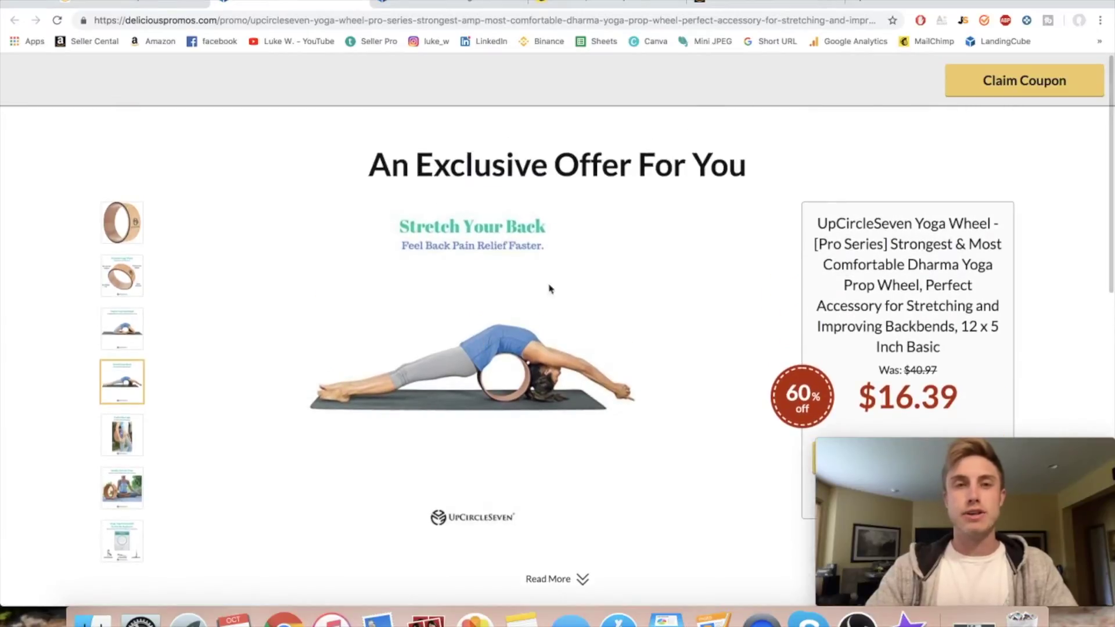
{"action": "scroll", "coordinate": [564, 313], "scroll_direction": "down", "scroll_amount": 2}
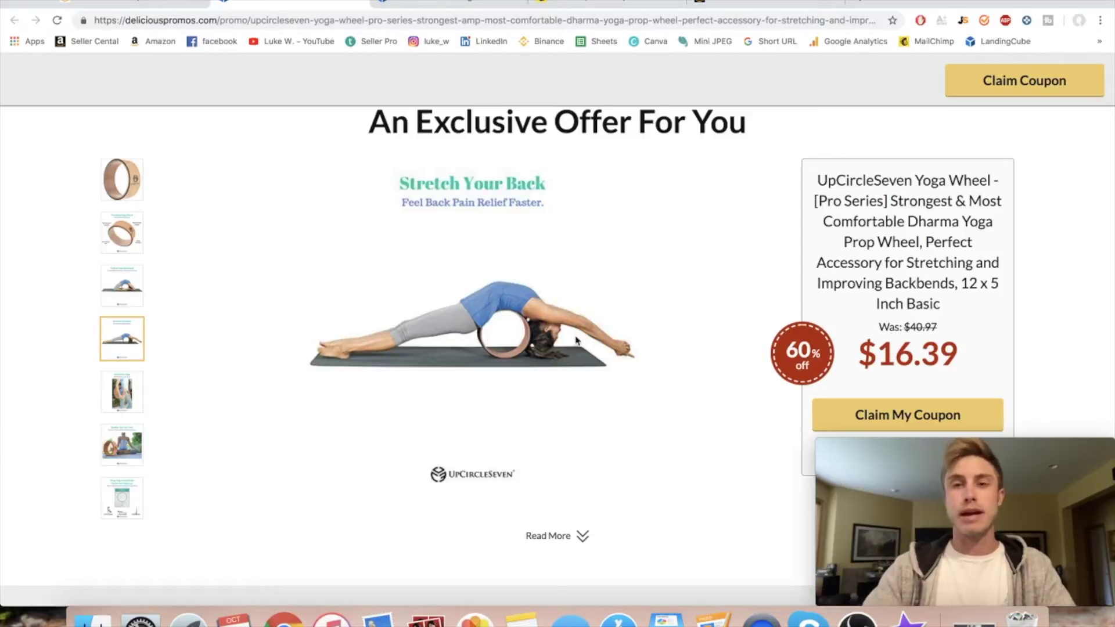
{"action": "scroll", "coordinate": [639, 349], "scroll_direction": "down", "scroll_amount": 1}
{"action": "scroll", "coordinate": [753, 381], "scroll_direction": "up", "scroll_amount": 2}
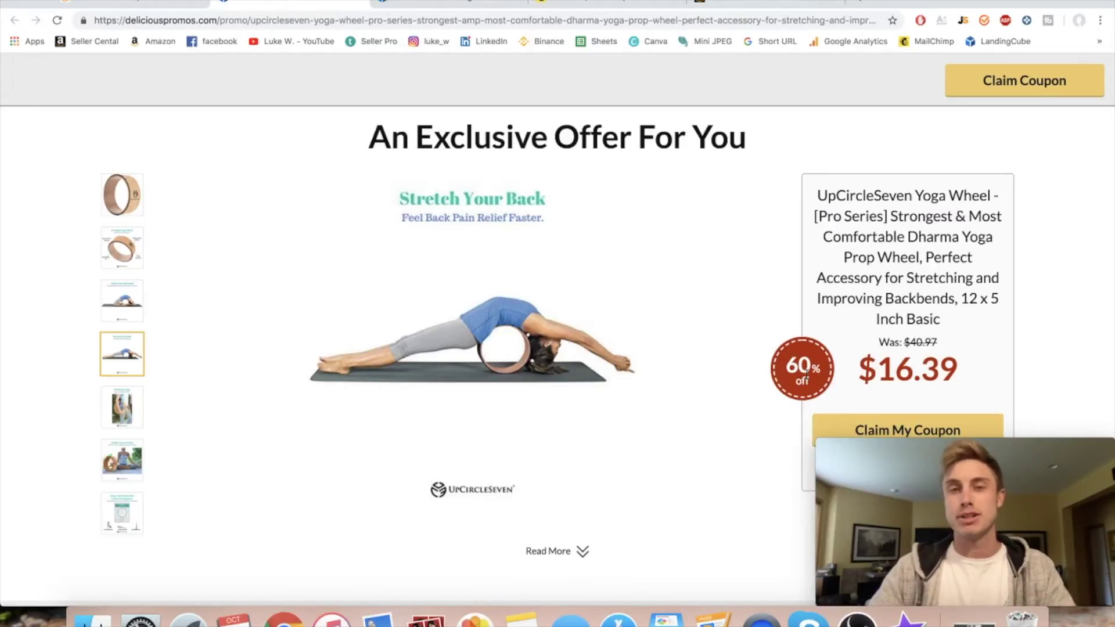
{"action": "scroll", "coordinate": [742, 194], "scroll_direction": "down", "scroll_amount": 1}
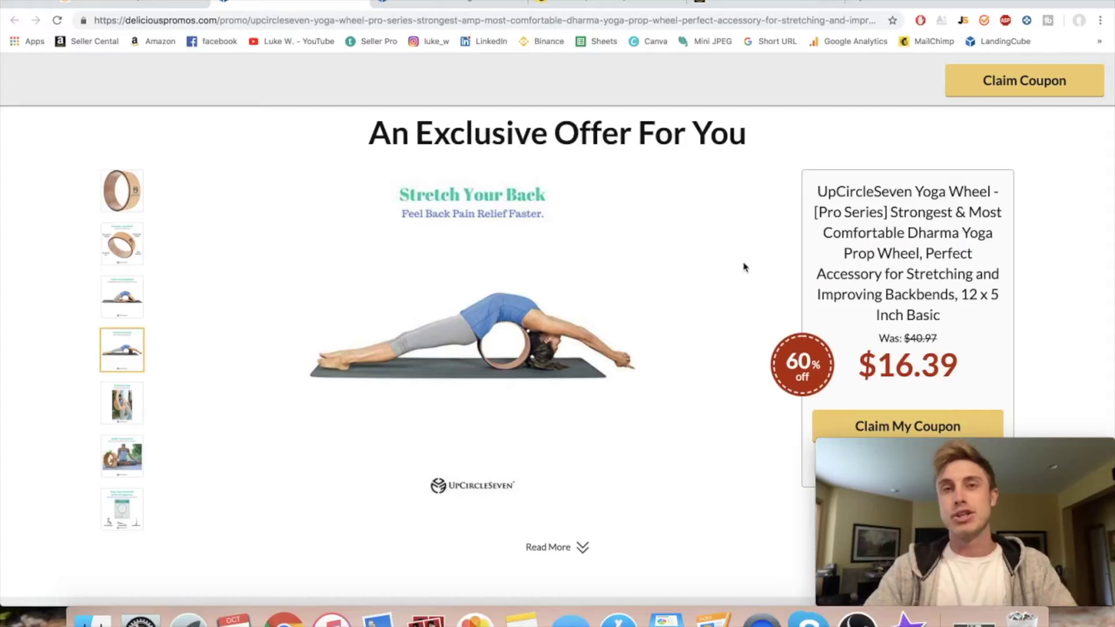
{"action": "left_click", "coordinate": [433, 6]}
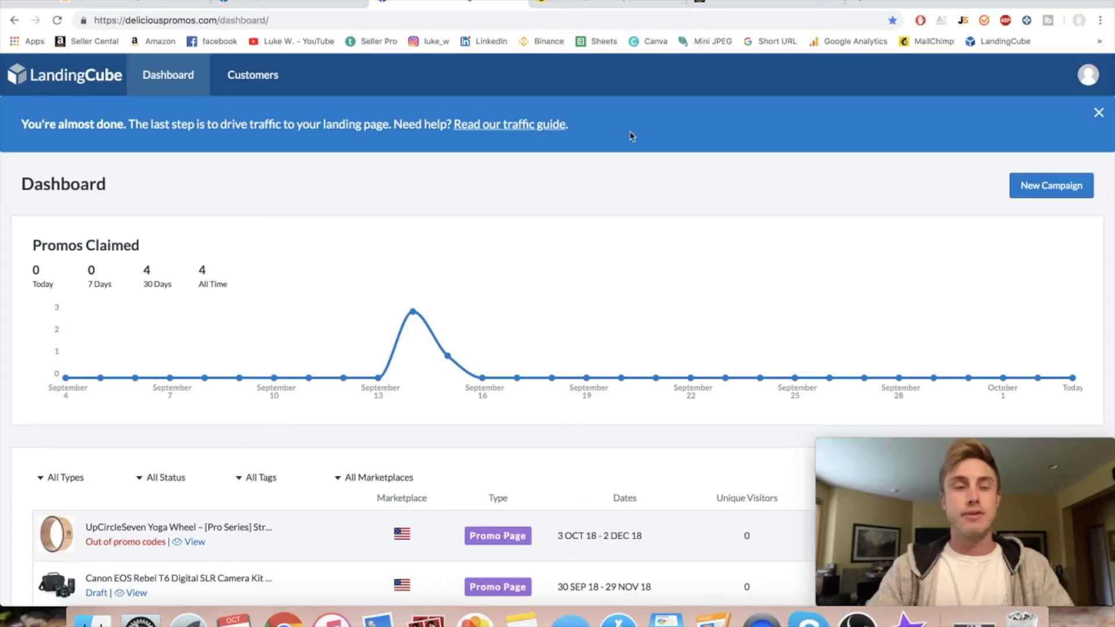
Step: Create a new campaign of the Promo Page type
{"action": "left_click", "coordinate": [1050, 192]}
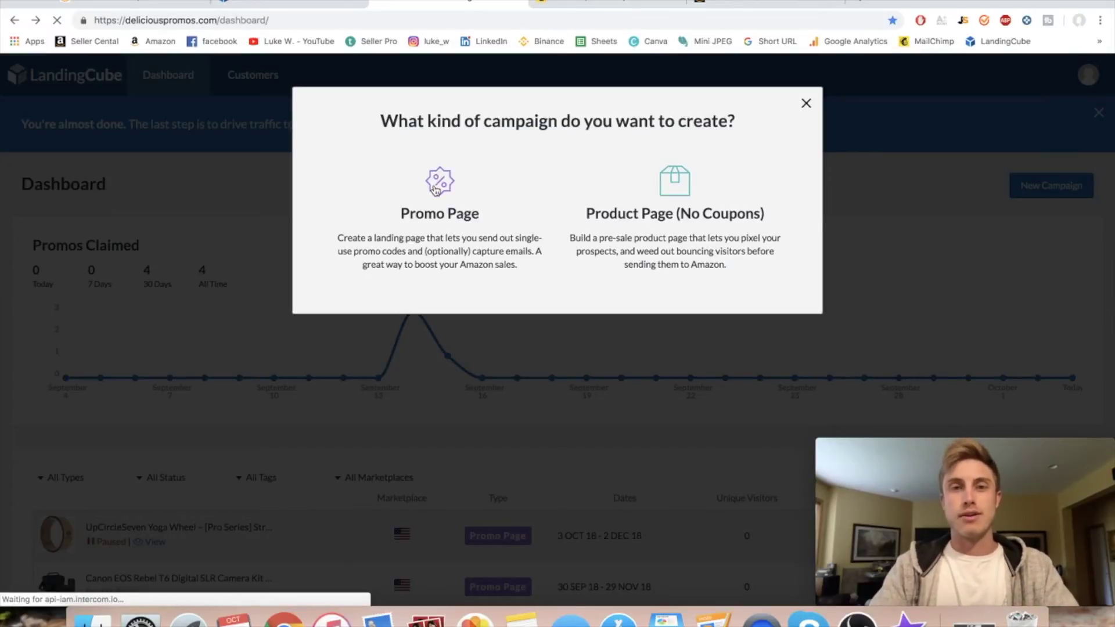
{"action": "left_click", "coordinate": [436, 205]}
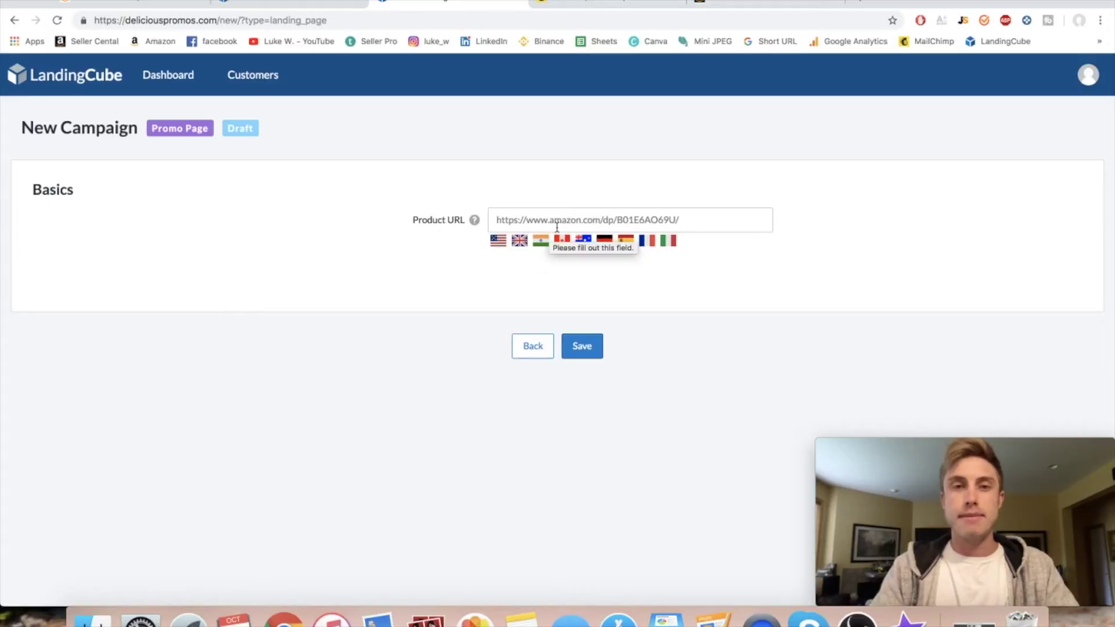
Step: Search Amazon for 'yoga block' and open the Pavandeep yoga blocks and strap set listing
{"action": "left_click", "coordinate": [150, 2]}
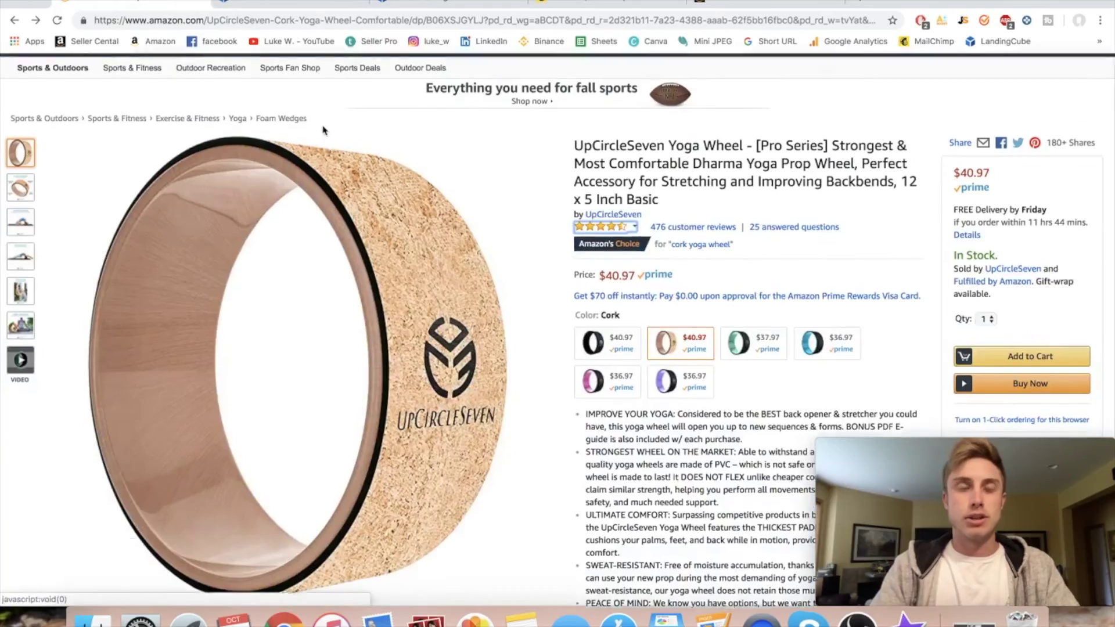
{"action": "scroll", "coordinate": [324, 132], "scroll_direction": "up", "scroll_amount": 3}
{"action": "left_click", "coordinate": [295, 136]}
{"action": "type", "text": "yoga block"}
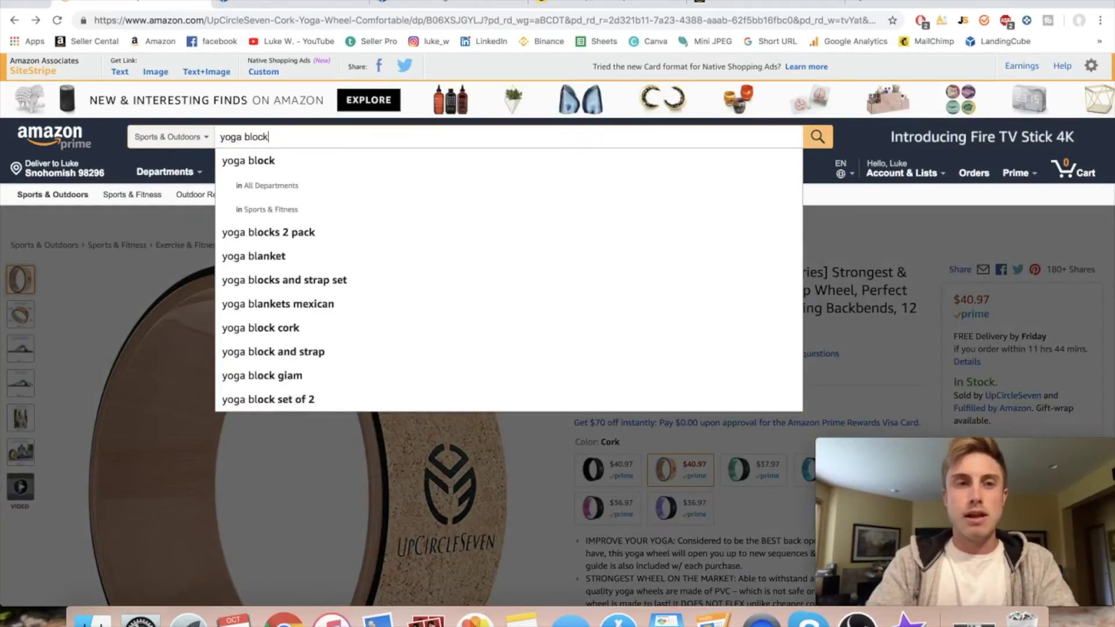
{"action": "key", "text": "Return"}
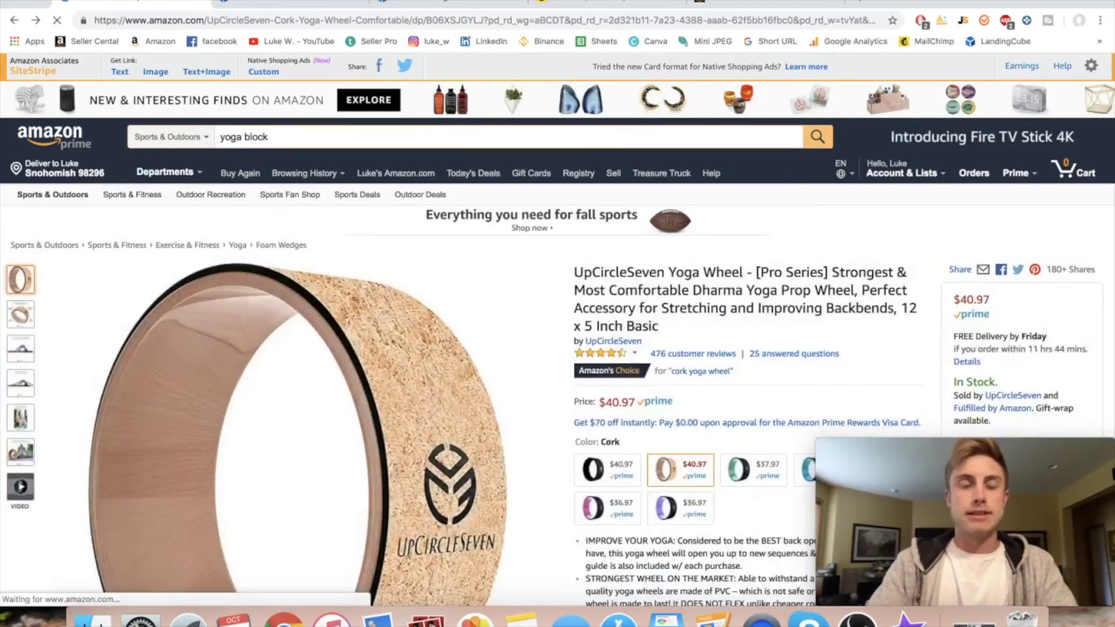
{"action": "scroll", "coordinate": [463, 433], "scroll_direction": "down", "scroll_amount": 5}
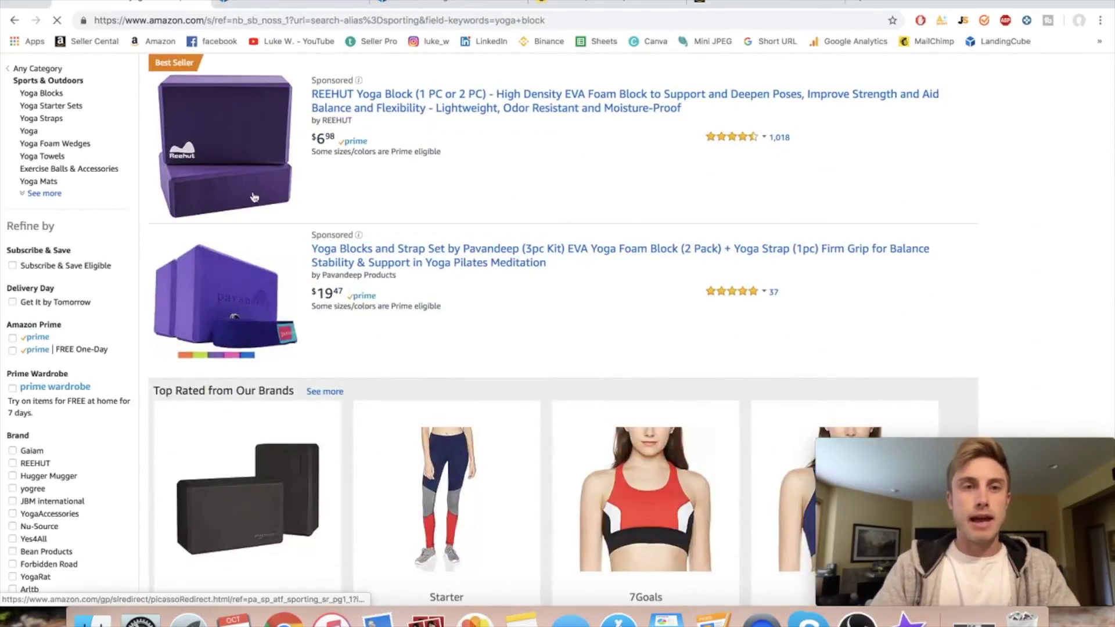
{"action": "left_click", "coordinate": [244, 302]}
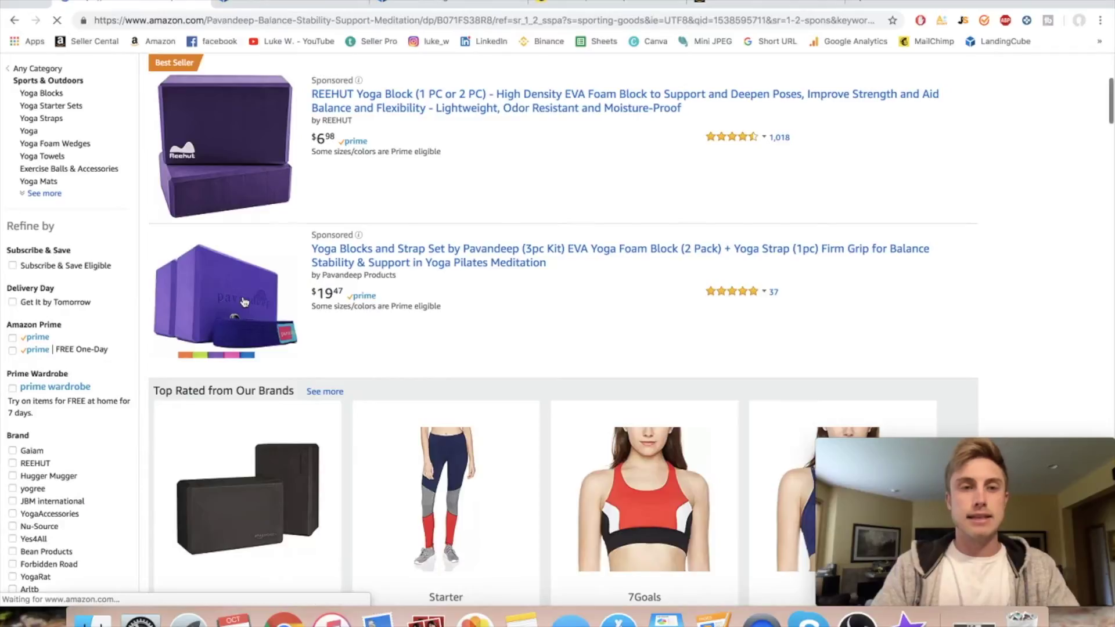
{"action": "scroll", "coordinate": [293, 398], "scroll_direction": "down", "scroll_amount": 2}
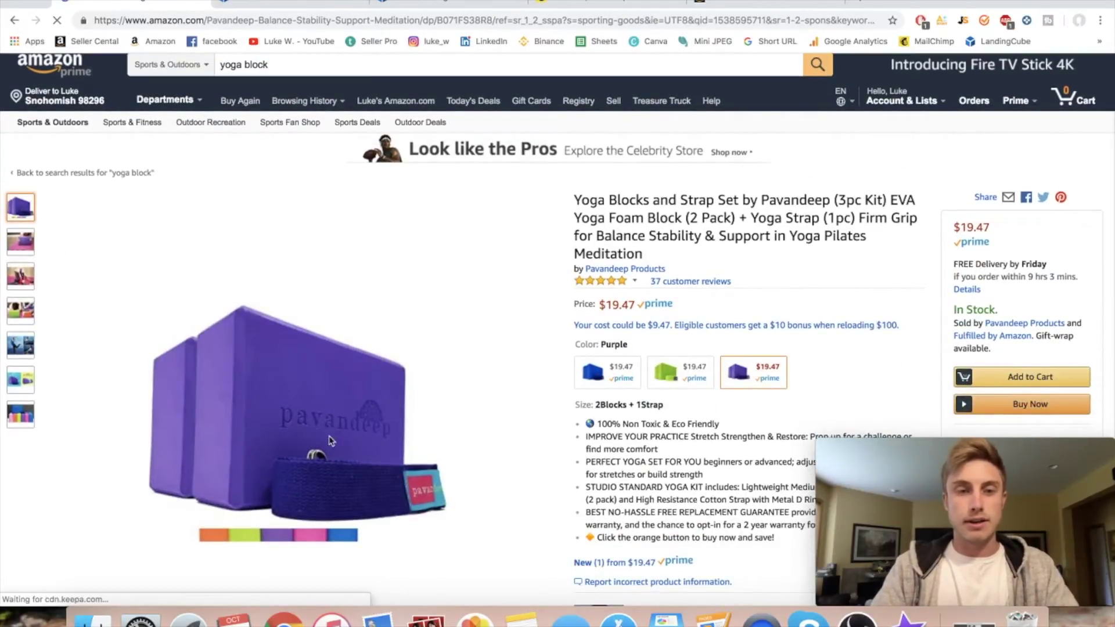
Step: Paste the Pavandeep listing's URL into the campaign's Product URL field and save it
{"action": "left_click", "coordinate": [359, 19]}
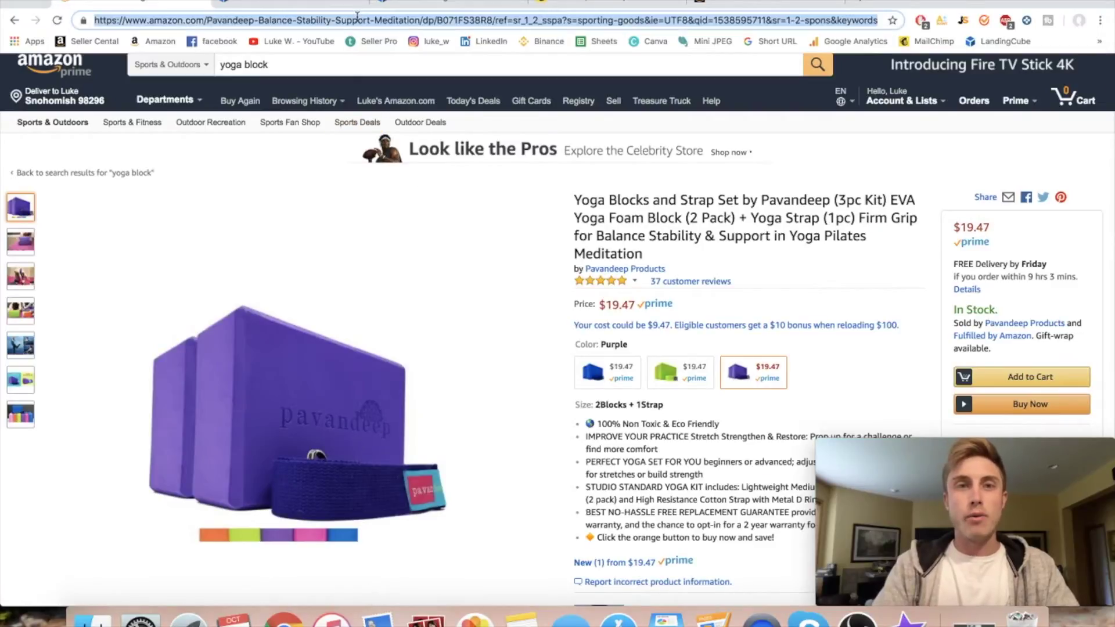
{"action": "right_click", "coordinate": [358, 18]}
{"action": "left_click", "coordinate": [391, 97]}
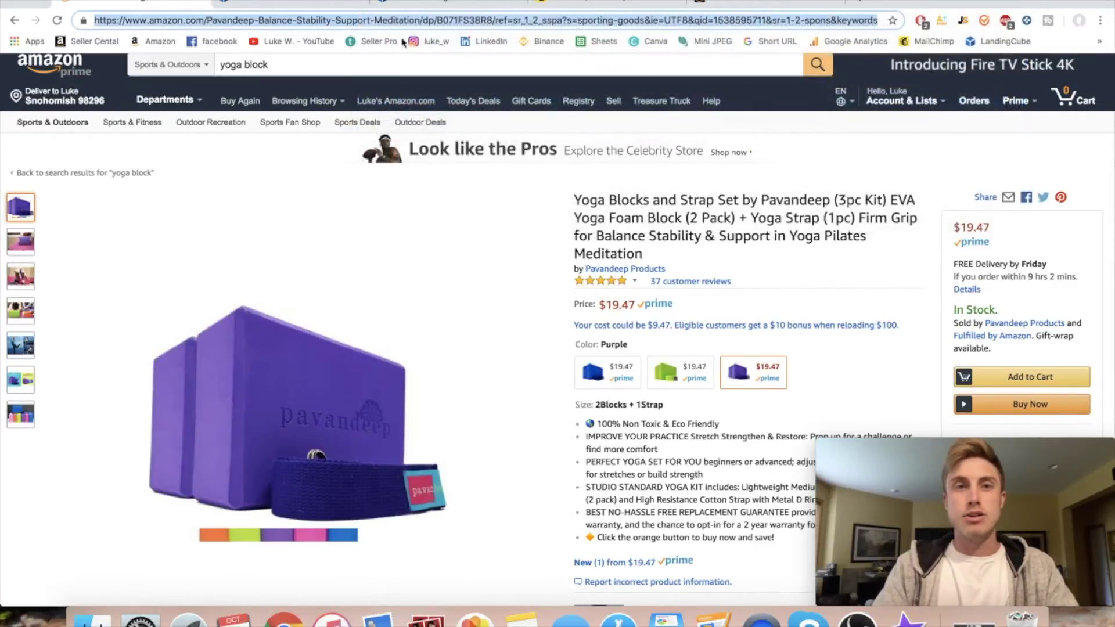
{"action": "left_click", "coordinate": [424, 5]}
{"action": "left_click", "coordinate": [514, 220]}
{"action": "key", "text": "super+v"}
{"action": "left_click", "coordinate": [582, 347]}
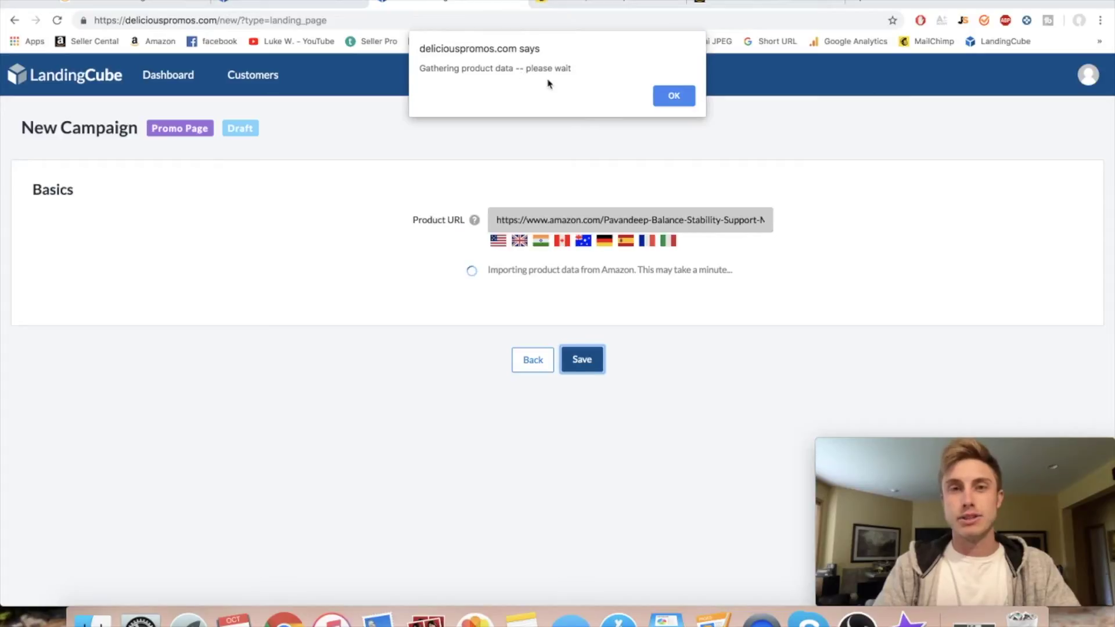
Step: Save the imported yoga blocks product and set 60 percent off the 19.47 price (7.79 sale price)
{"action": "left_click", "coordinate": [683, 98]}
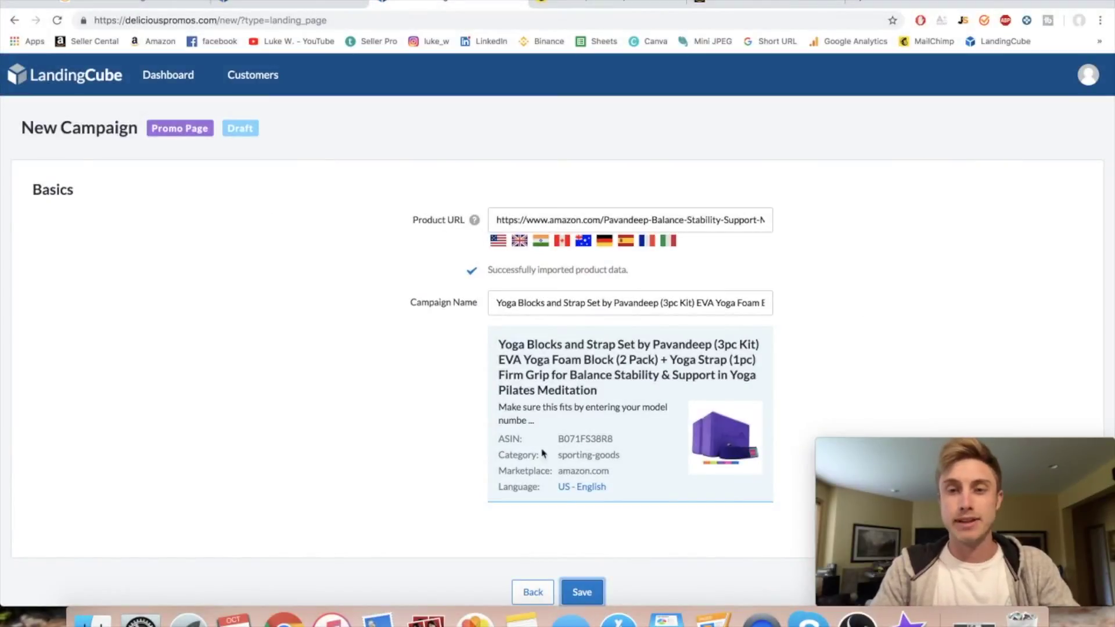
{"action": "left_click", "coordinate": [588, 591]}
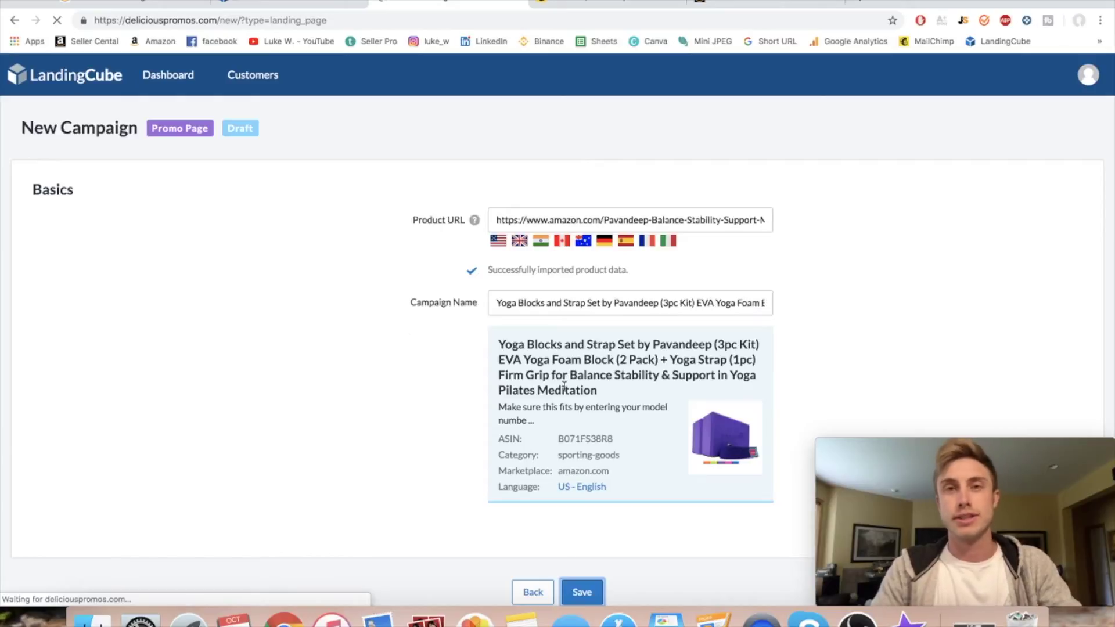
{"action": "scroll", "coordinate": [357, 347], "scroll_direction": "down", "scroll_amount": 2}
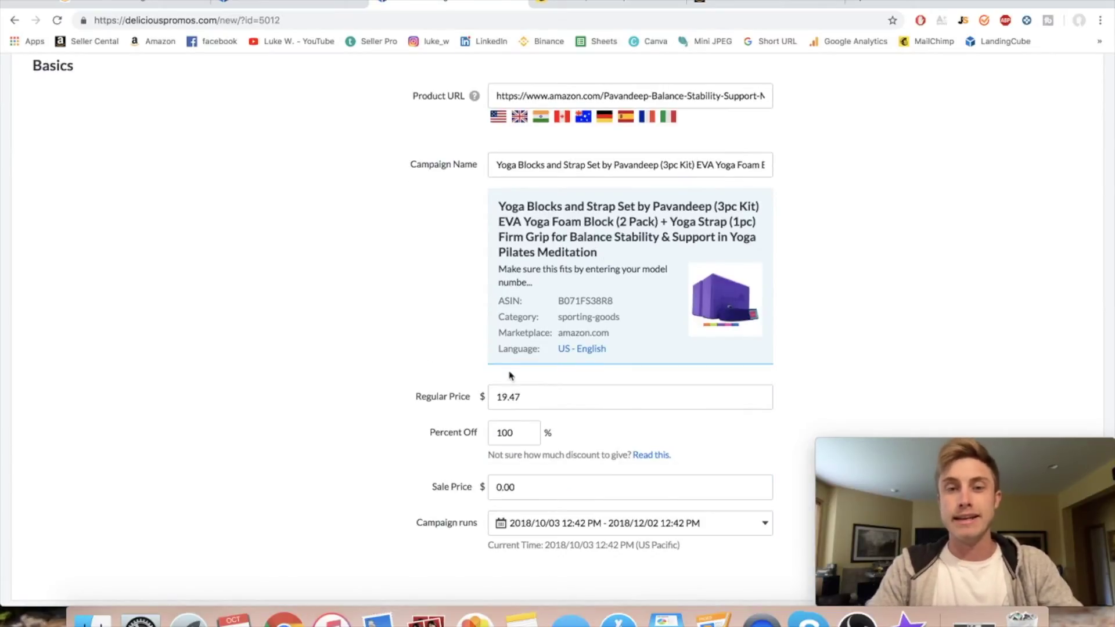
{"action": "left_click", "coordinate": [525, 399]}
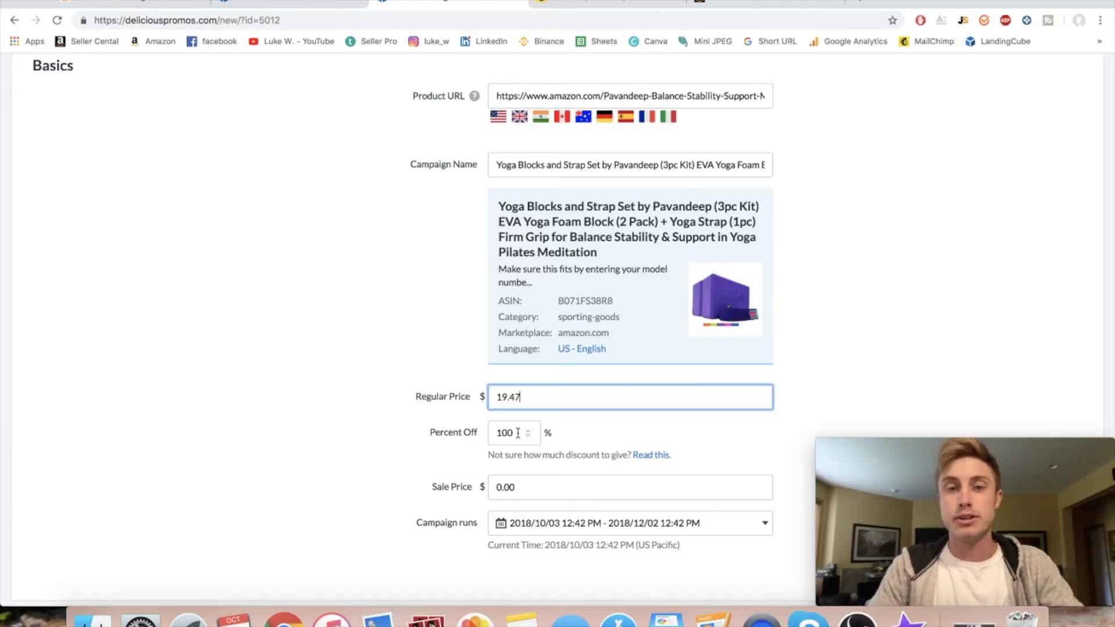
{"action": "left_click_drag", "start_coordinate": [518, 434], "coordinate": [469, 440]}
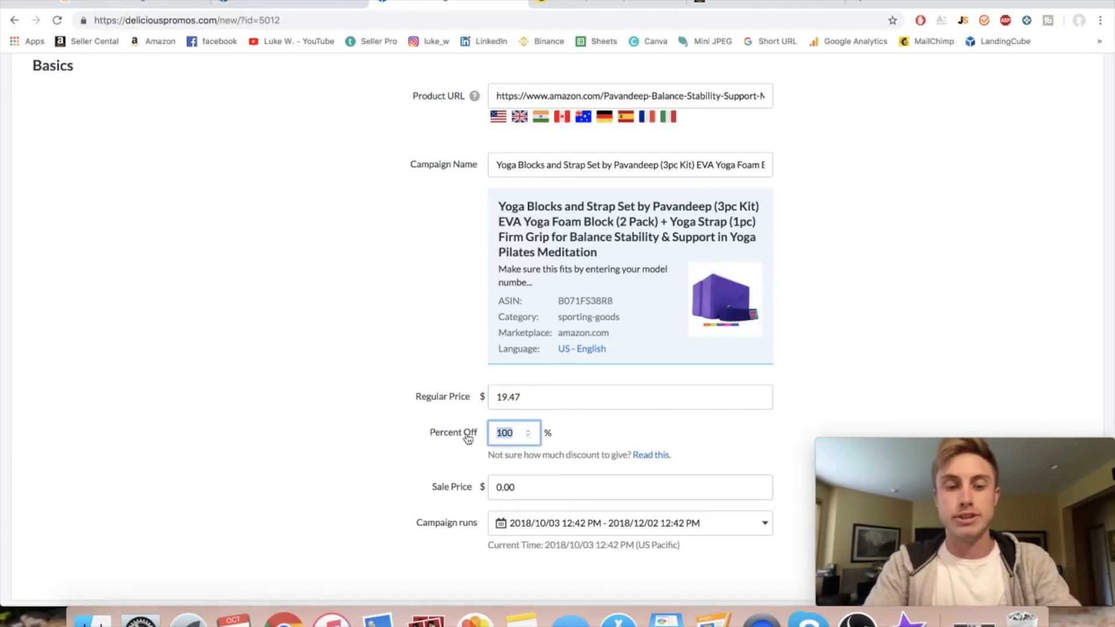
{"action": "type", "text": "60"}
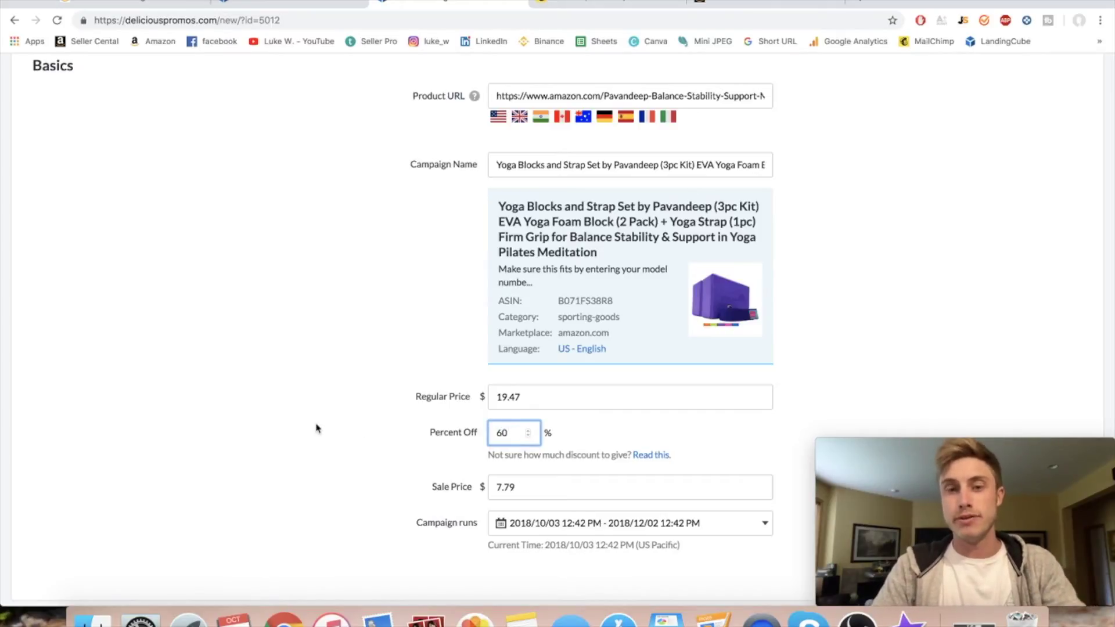
{"action": "scroll", "coordinate": [316, 428], "scroll_direction": "down", "scroll_amount": 2}
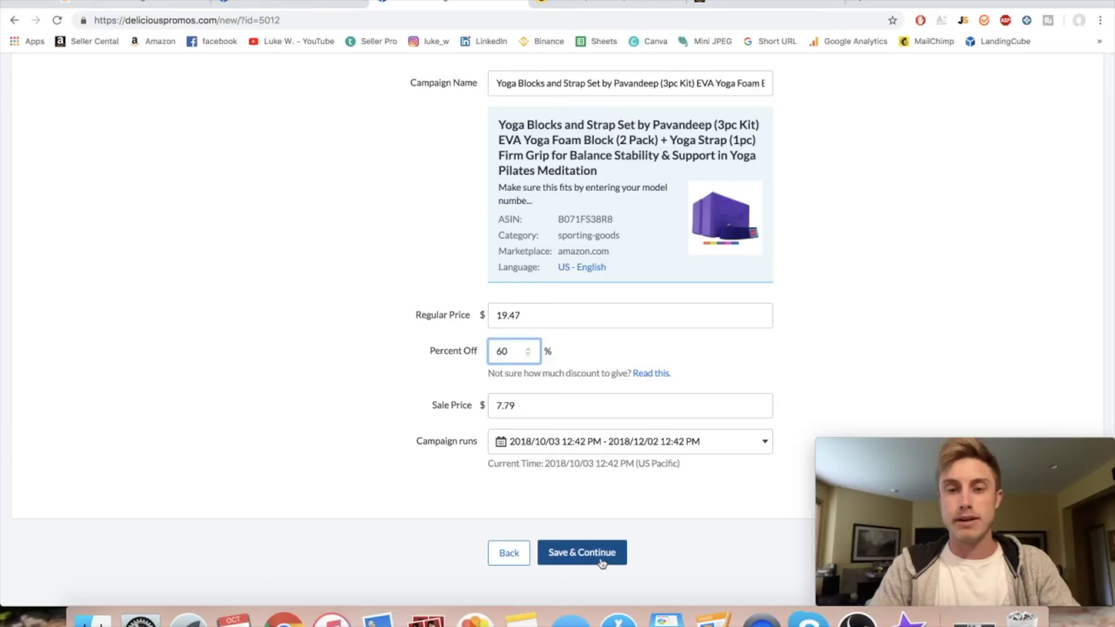
{"action": "left_click", "coordinate": [574, 561]}
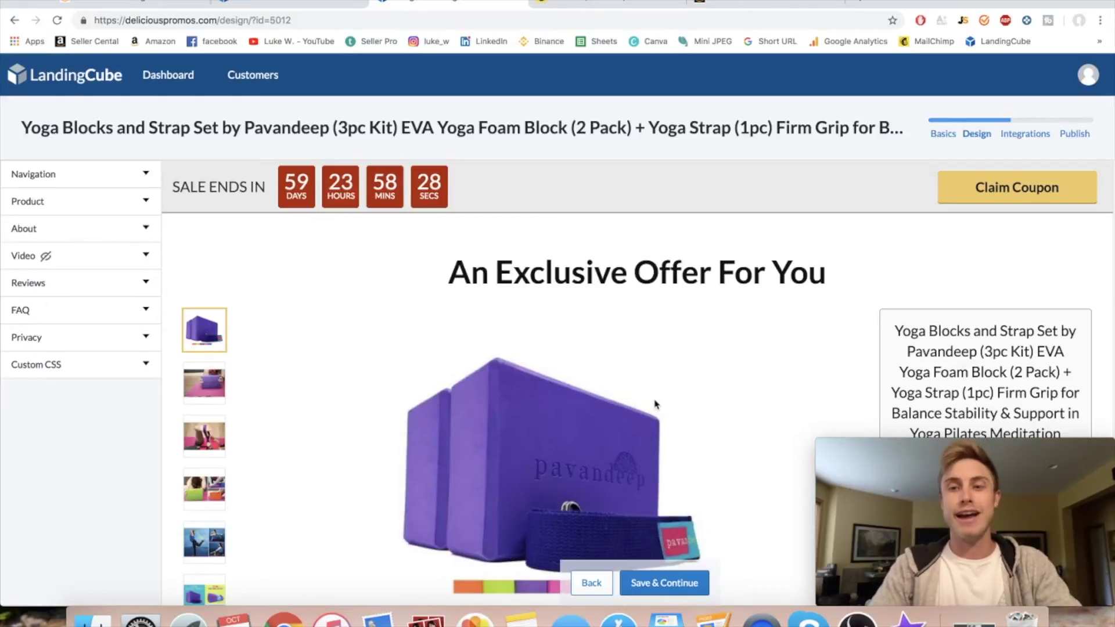
{"action": "scroll", "coordinate": [655, 404], "scroll_direction": "down", "scroll_amount": 3}
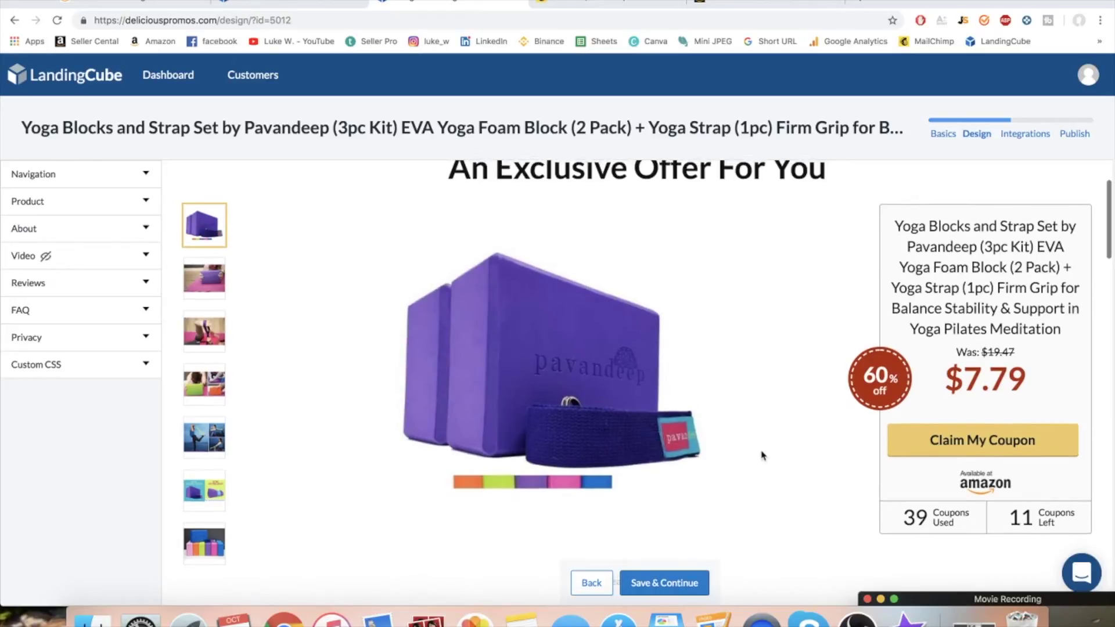
{"action": "scroll", "coordinate": [762, 456], "scroll_direction": "up", "scroll_amount": 3}
{"action": "scroll", "coordinate": [762, 455], "scroll_direction": "down", "scroll_amount": 3}
{"action": "scroll", "coordinate": [777, 463], "scroll_direction": "down", "scroll_amount": 1}
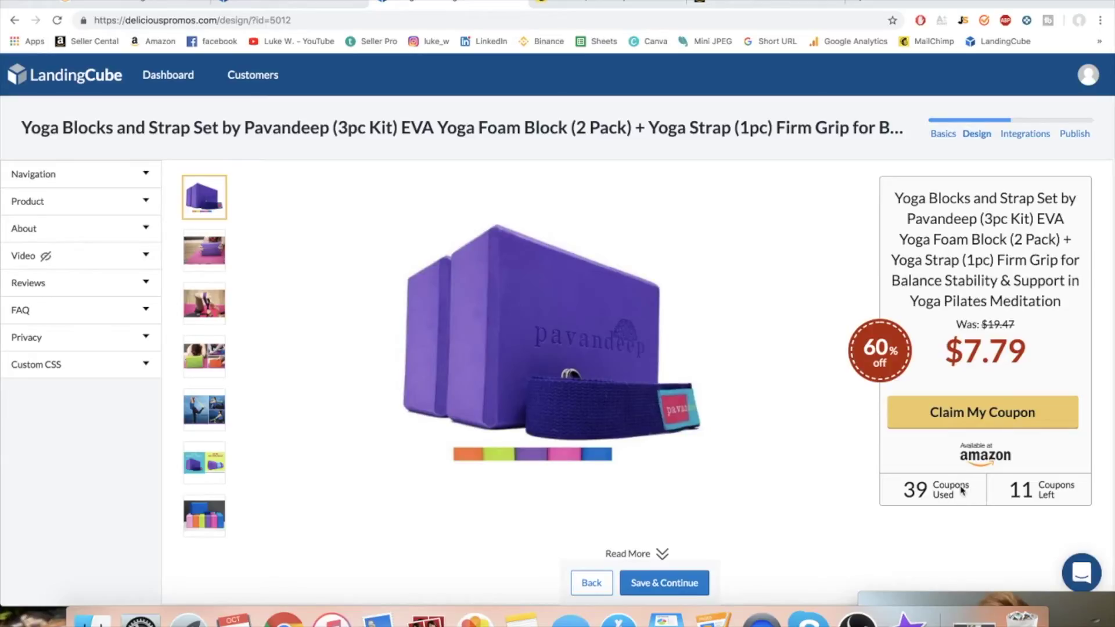
{"action": "scroll", "coordinate": [758, 488], "scroll_direction": "down", "scroll_amount": 10}
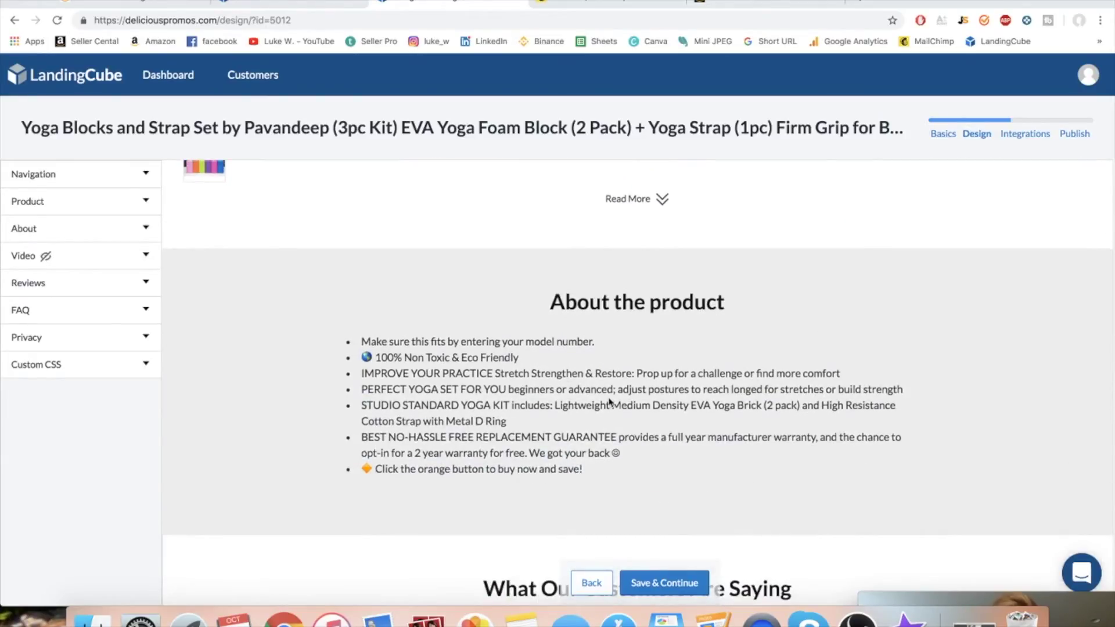
{"action": "scroll", "coordinate": [622, 393], "scroll_direction": "down", "scroll_amount": 10}
{"action": "scroll", "coordinate": [511, 324], "scroll_direction": "up", "scroll_amount": 1}
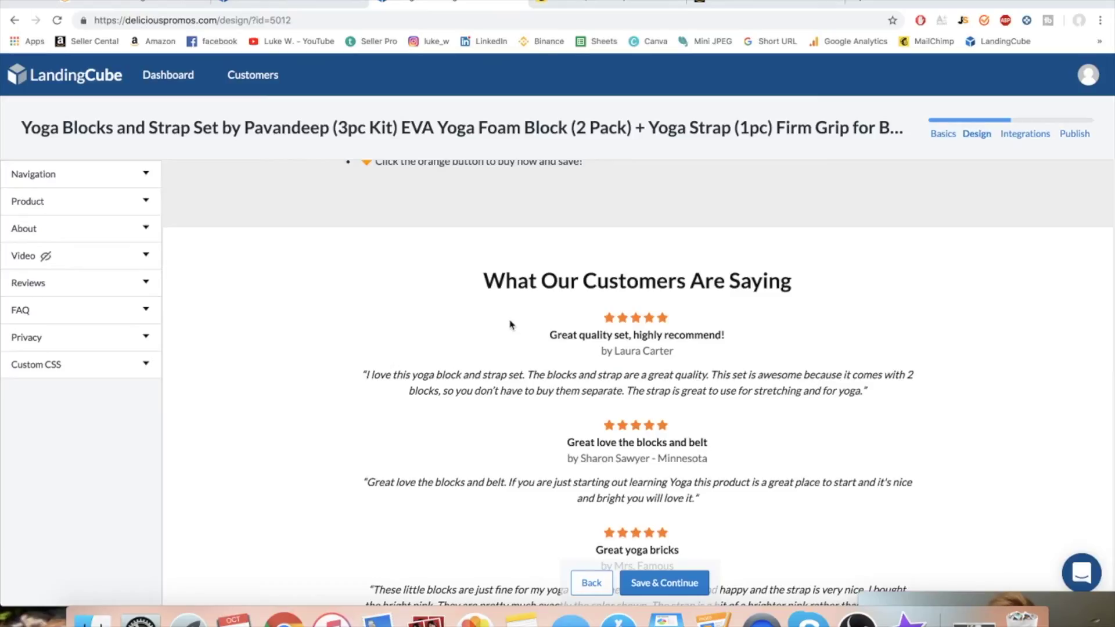
{"action": "scroll", "coordinate": [511, 324], "scroll_direction": "down", "scroll_amount": 10}
{"action": "scroll", "coordinate": [362, 383], "scroll_direction": "up", "scroll_amount": 20}
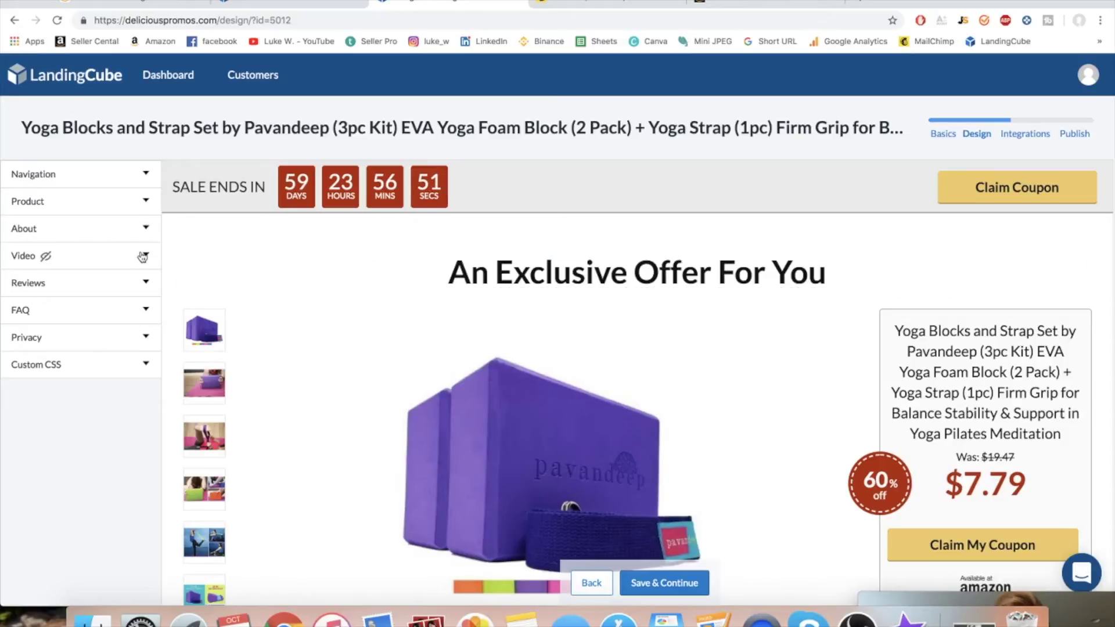
Step: Expand the Product settings and preview the yoga blocks and strap product photos
{"action": "left_click", "coordinate": [42, 206]}
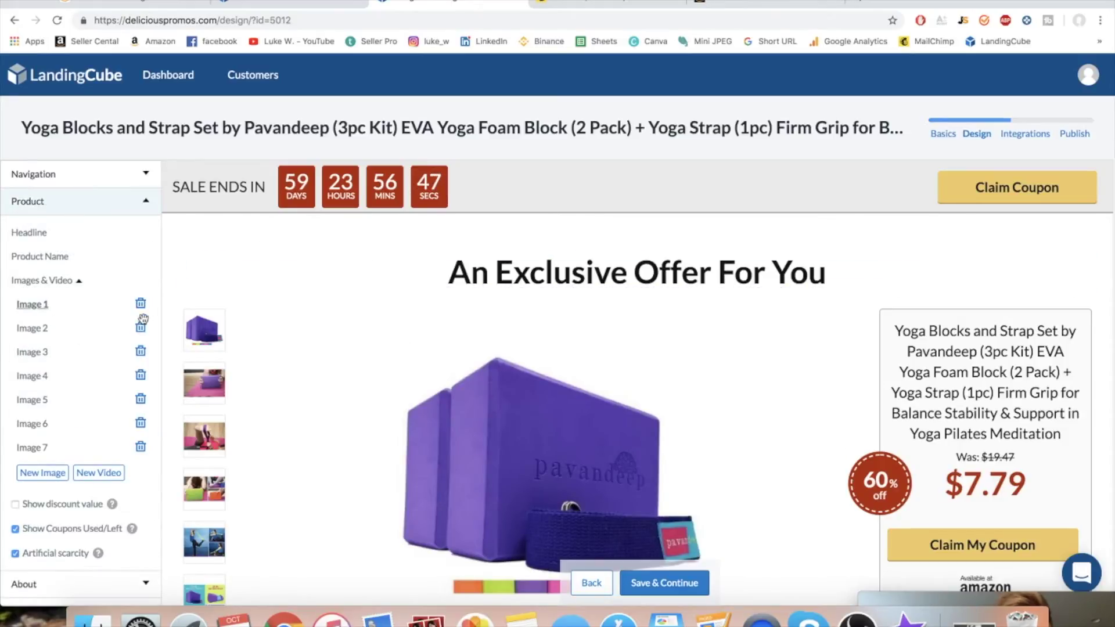
{"action": "left_click", "coordinate": [193, 369]}
{"action": "left_click", "coordinate": [205, 437]}
{"action": "left_click", "coordinate": [205, 489]}
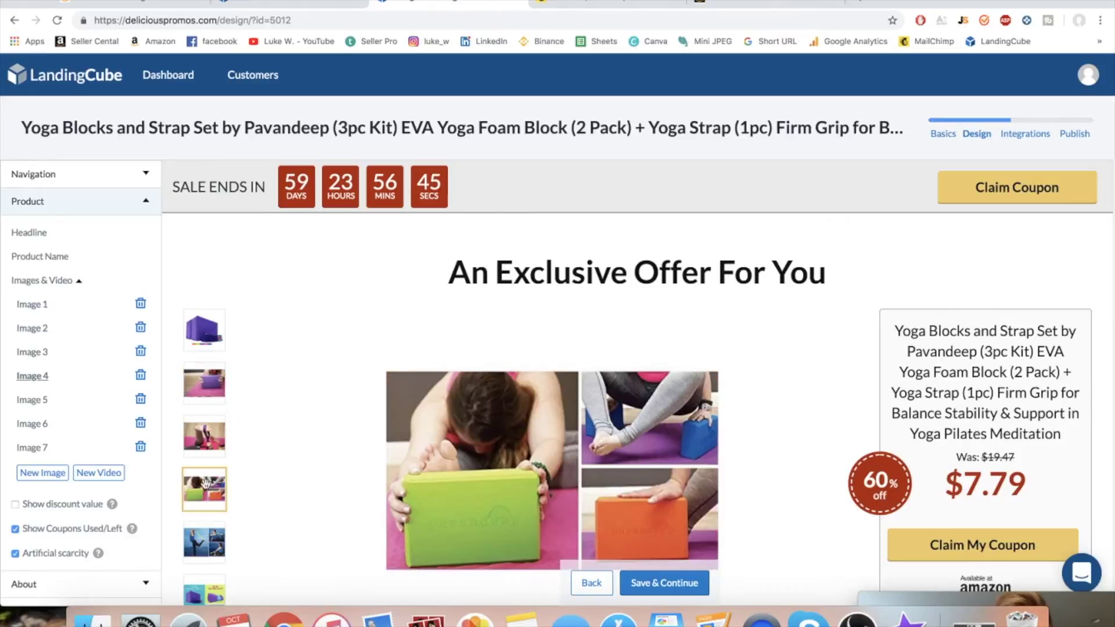
{"action": "left_click", "coordinate": [205, 437]}
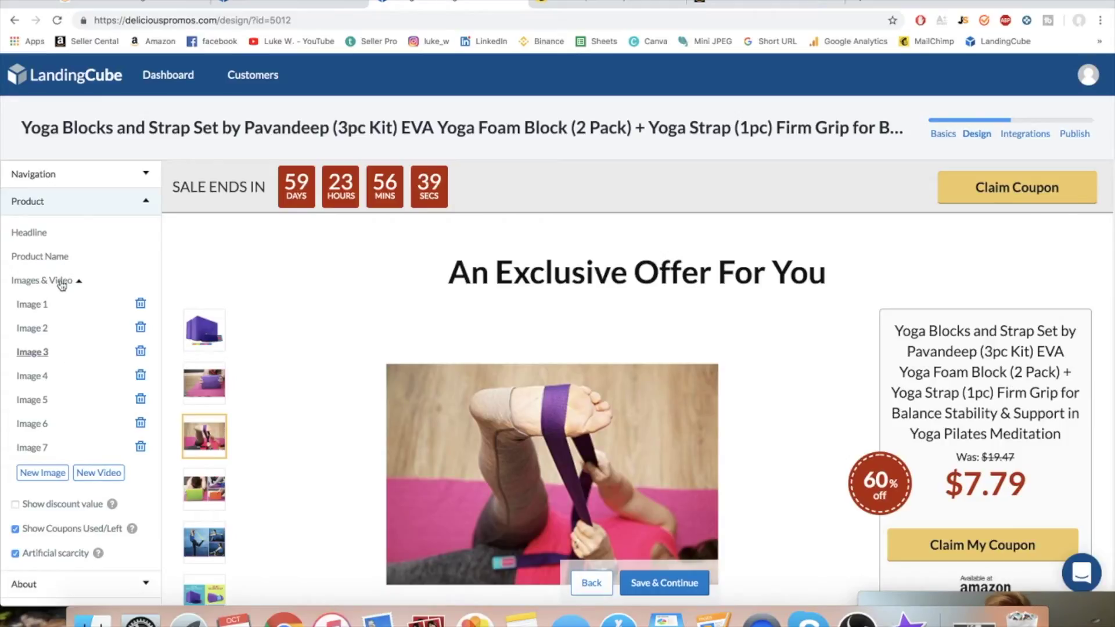
Step: Replace the 'An Exclusive Offer For You' headline with 'Huge Yoga Fall Blow Out Sale'
{"action": "left_click", "coordinate": [34, 234]}
{"action": "left_click", "coordinate": [204, 383]}
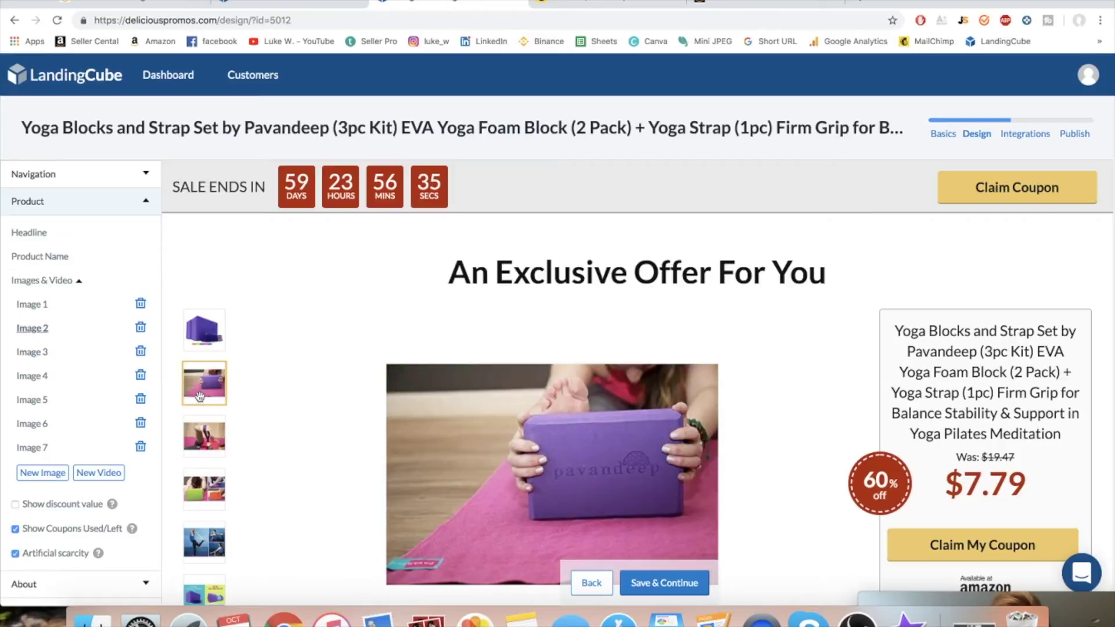
{"action": "left_click_drag", "start_coordinate": [831, 278], "coordinate": [442, 266]}
{"action": "type", "text": "Huge Yoga "}
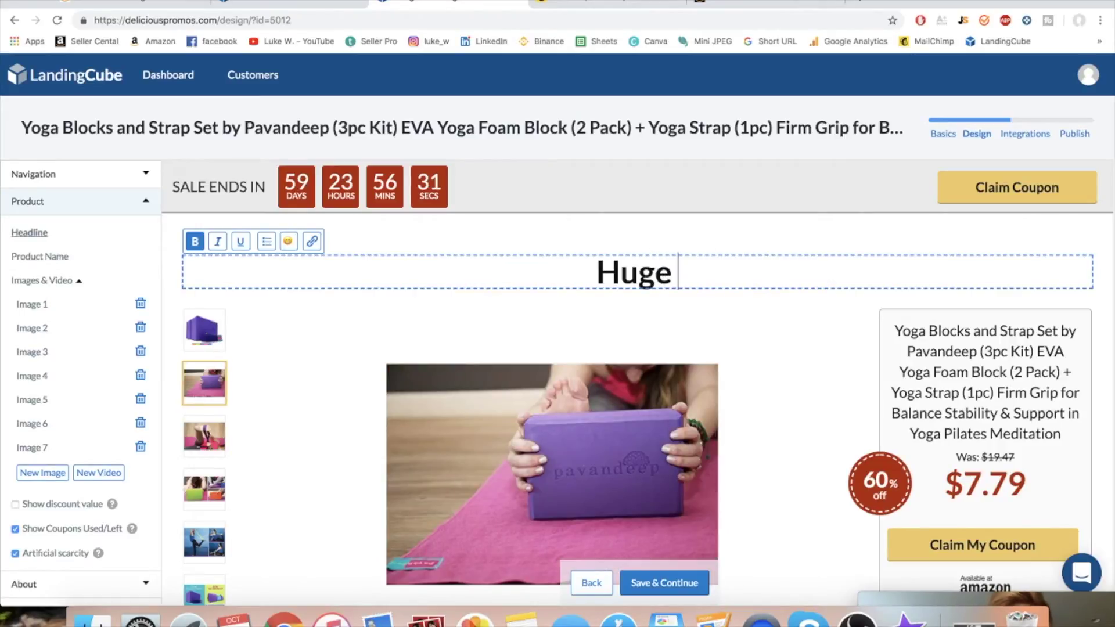
{"action": "type", "text": "Fall Blow Out Sale"}
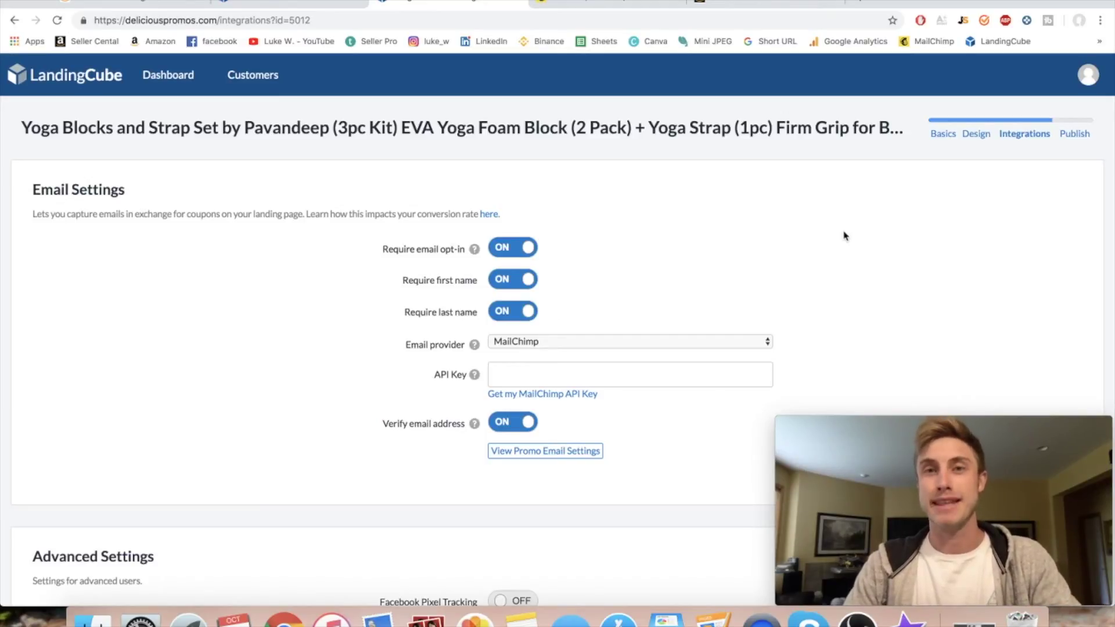
{"action": "left_click", "coordinate": [617, 11]}
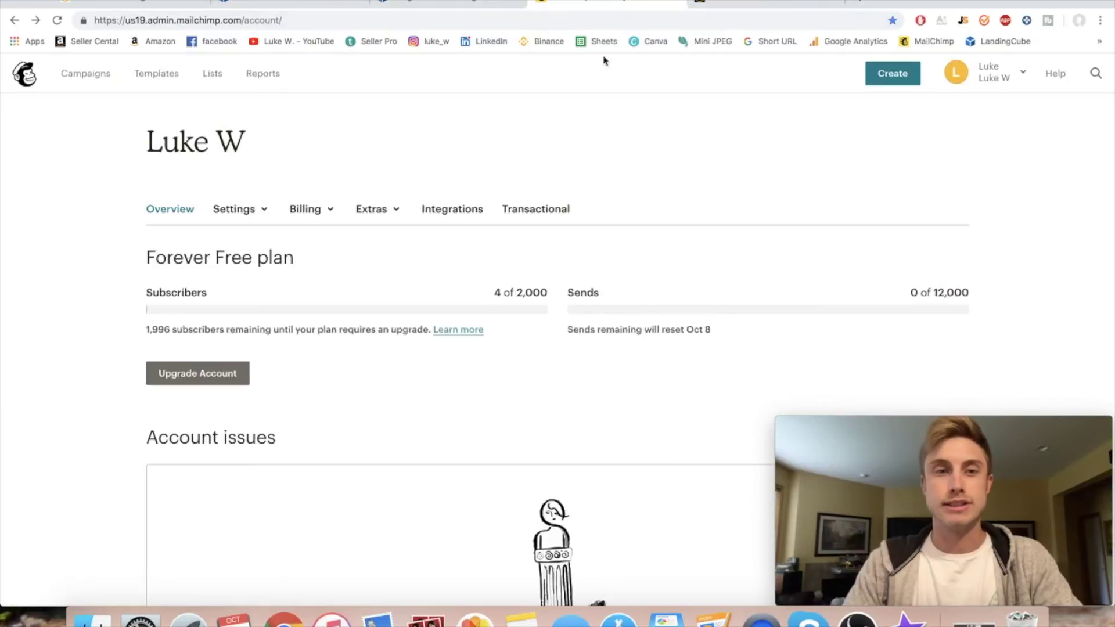
{"action": "left_click_drag", "start_coordinate": [521, 297], "coordinate": [555, 299]}
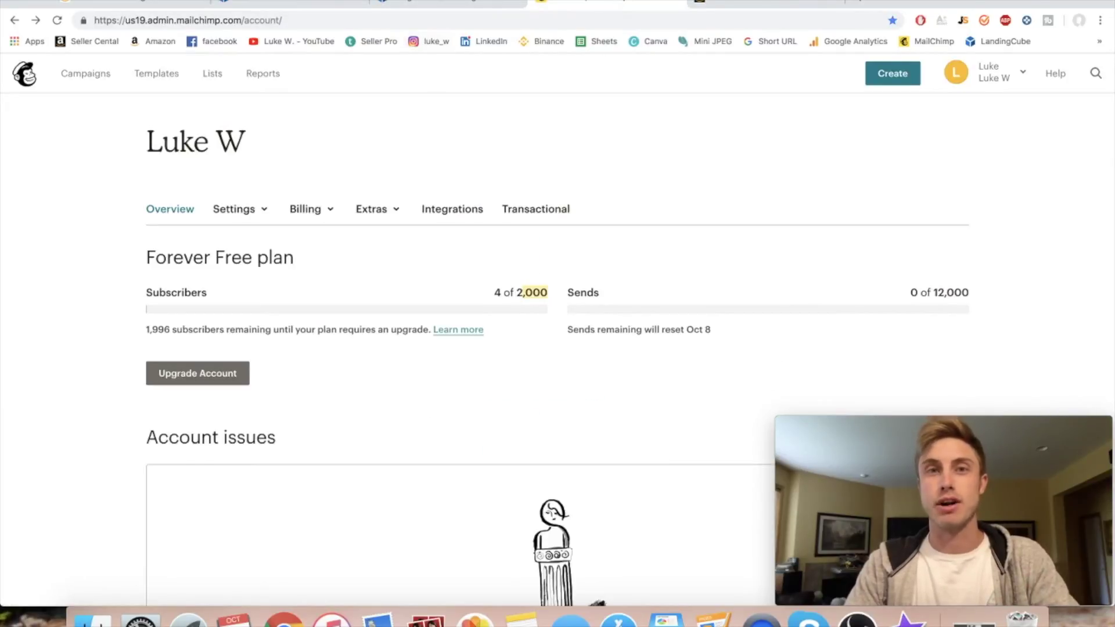
{"action": "left_click", "coordinate": [439, 3]}
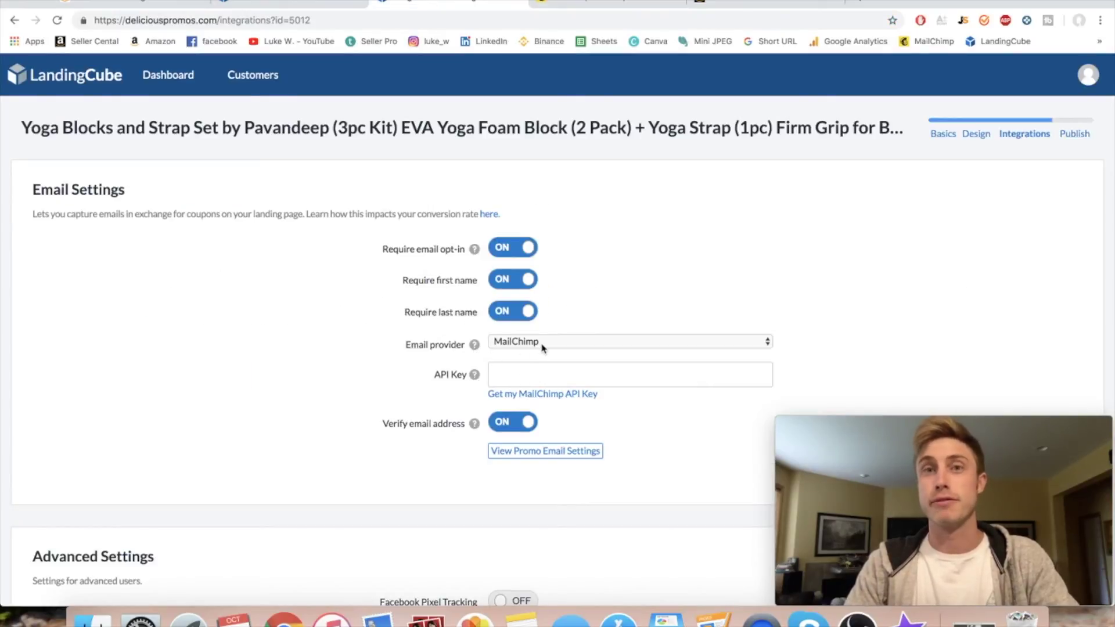
{"action": "left_click", "coordinate": [607, 9]}
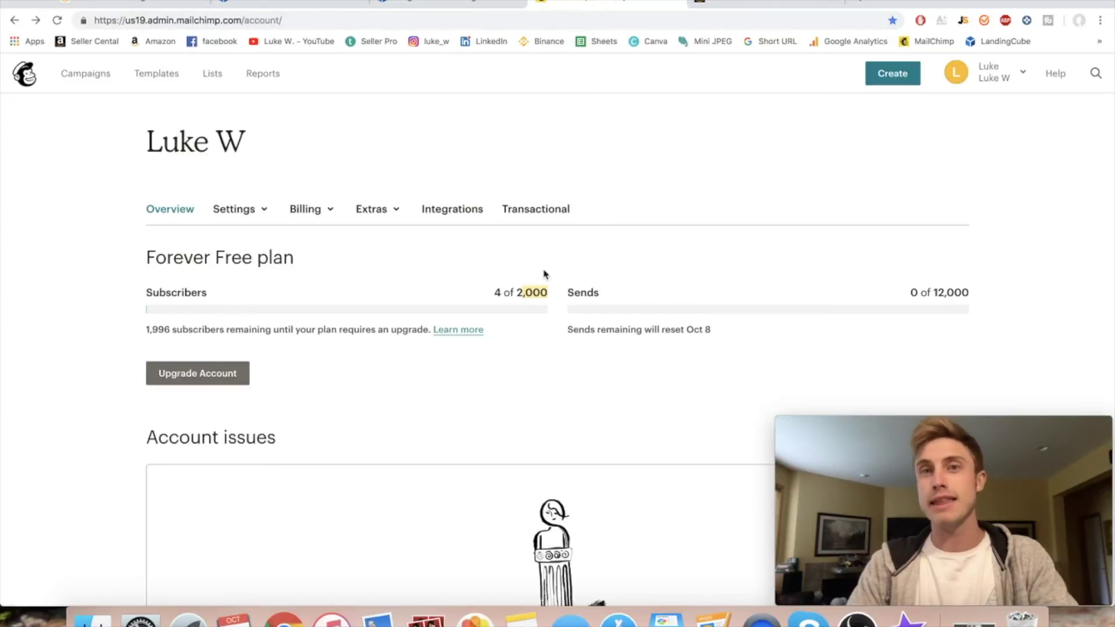
{"action": "left_click", "coordinate": [1011, 78]}
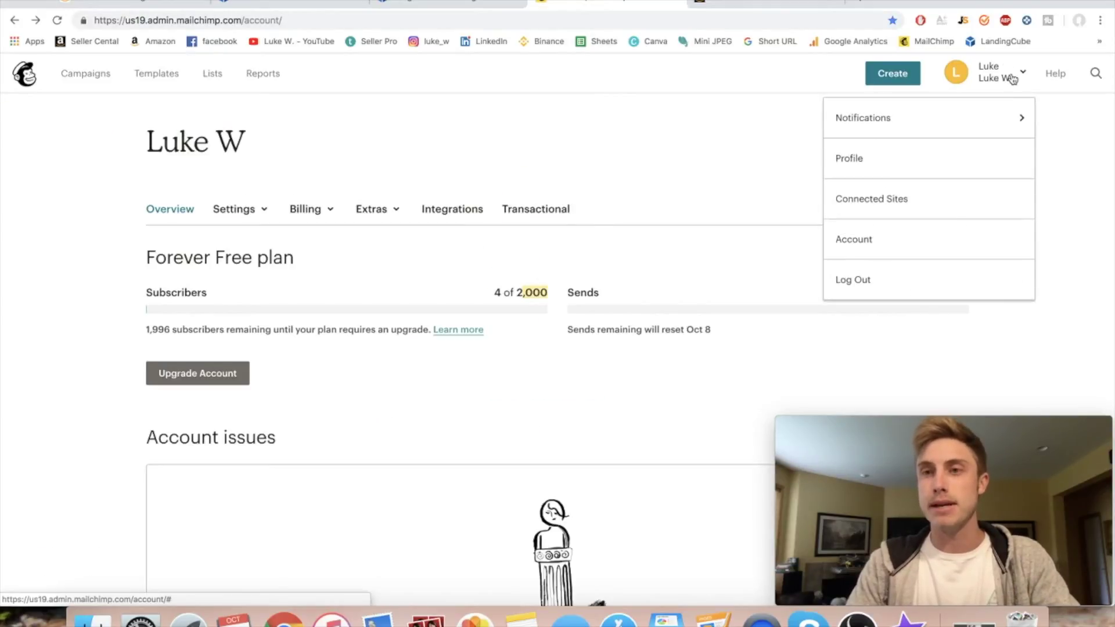
{"action": "left_click", "coordinate": [384, 217]}
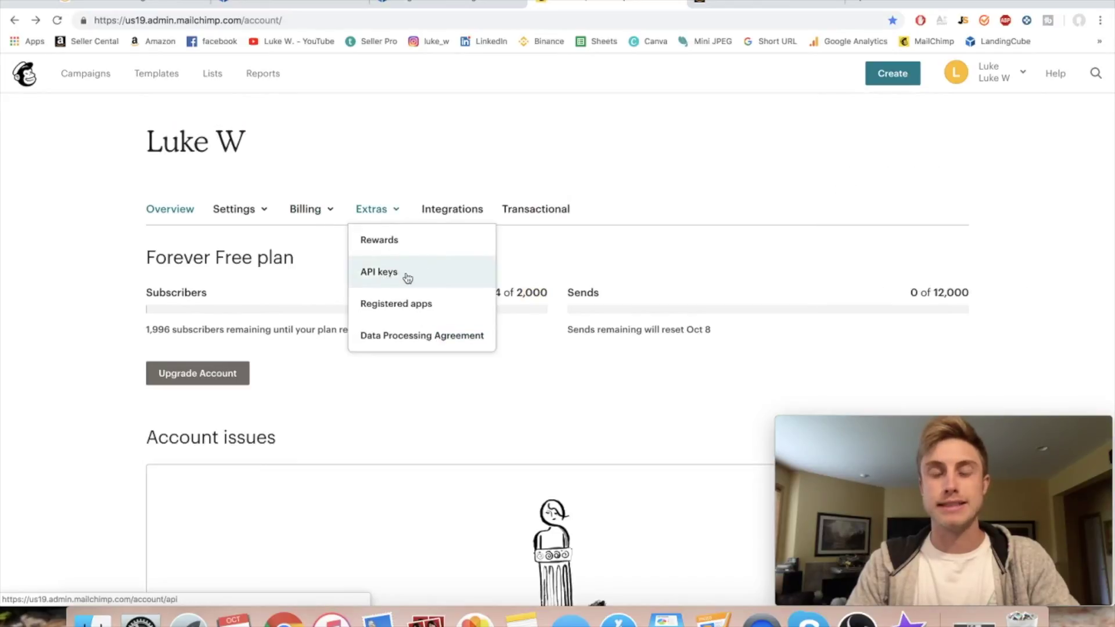
{"action": "left_click", "coordinate": [453, 2]}
{"action": "left_click", "coordinate": [511, 376]}
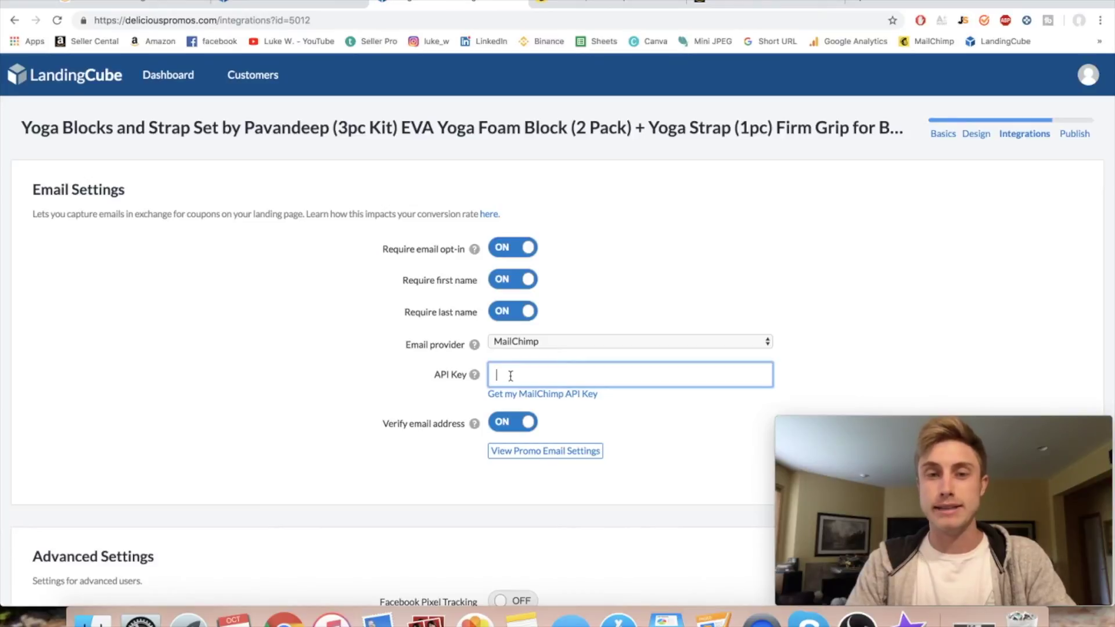
{"action": "scroll", "coordinate": [645, 453], "scroll_direction": "down", "scroll_amount": 5}
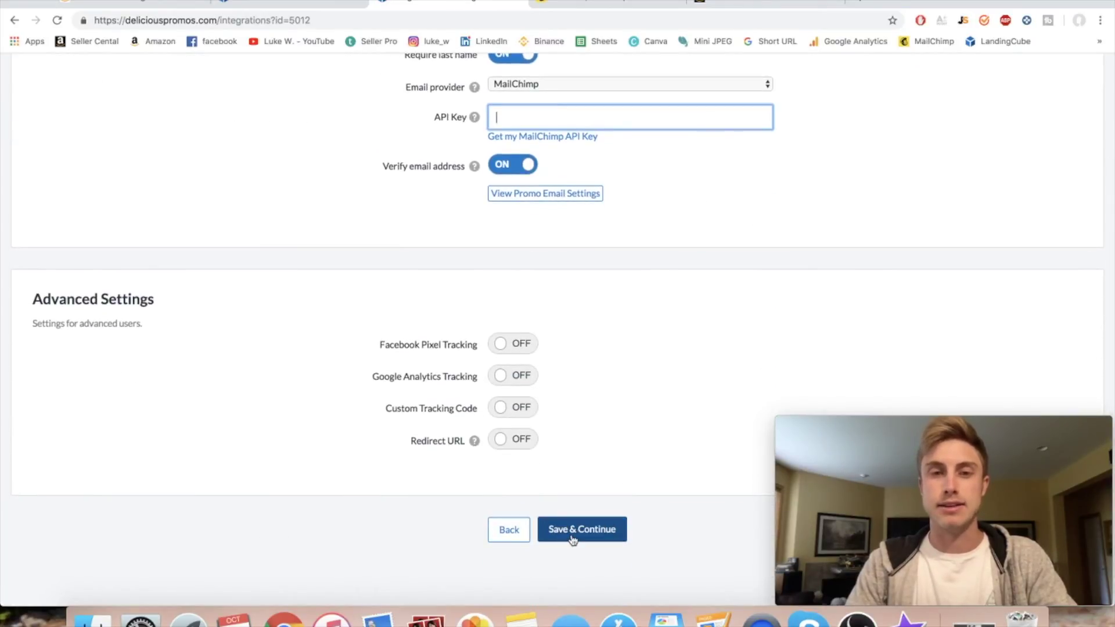
Step: Save the integrations, continue to Publish, and dismiss the Create Promo Codes instructions
{"action": "left_click", "coordinate": [573, 540]}
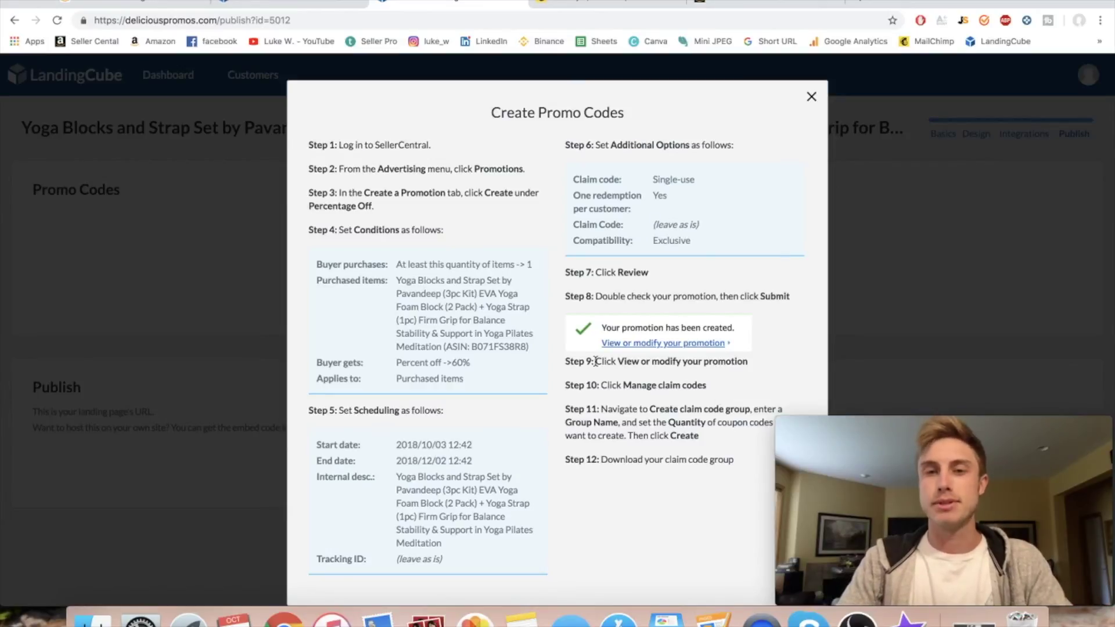
{"action": "scroll", "coordinate": [595, 362], "scroll_direction": "down", "scroll_amount": 1}
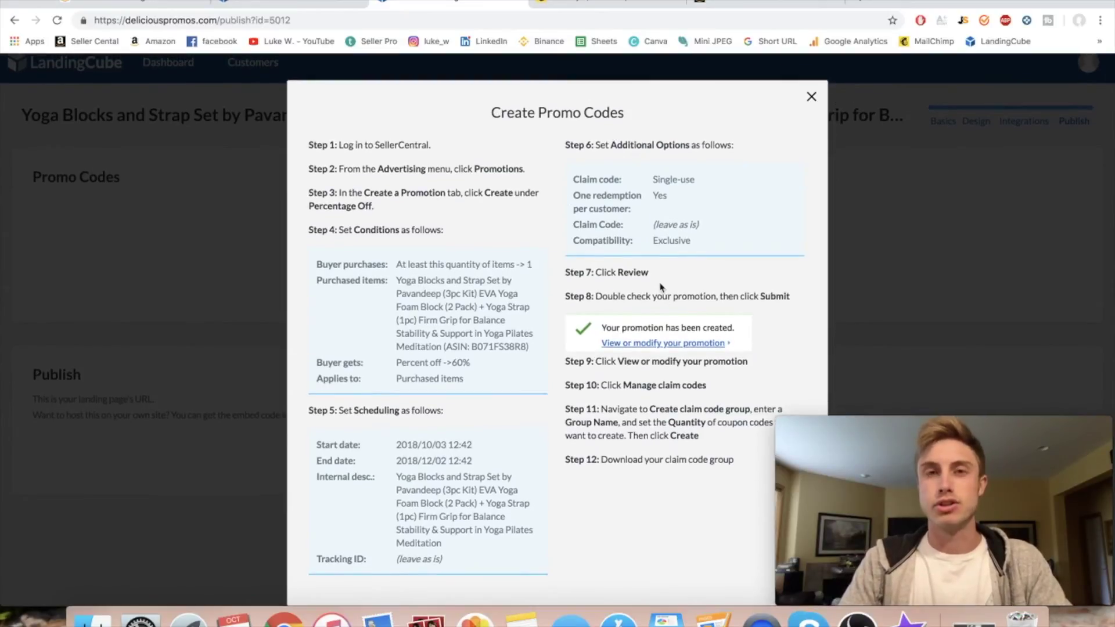
{"action": "left_click", "coordinate": [811, 97]}
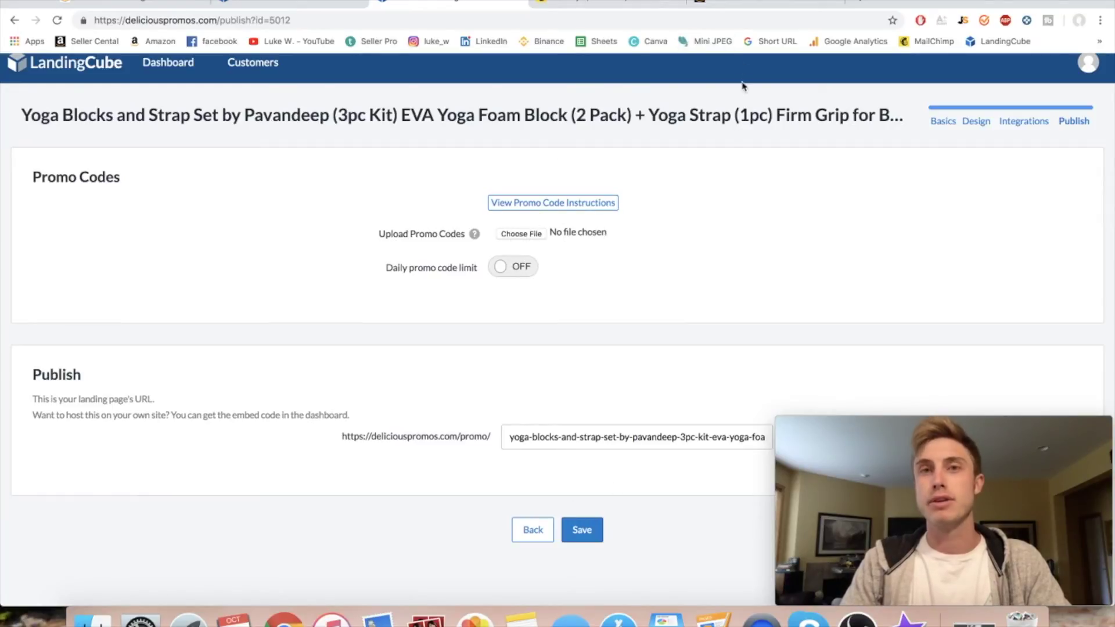
{"action": "left_click", "coordinate": [741, 6]}
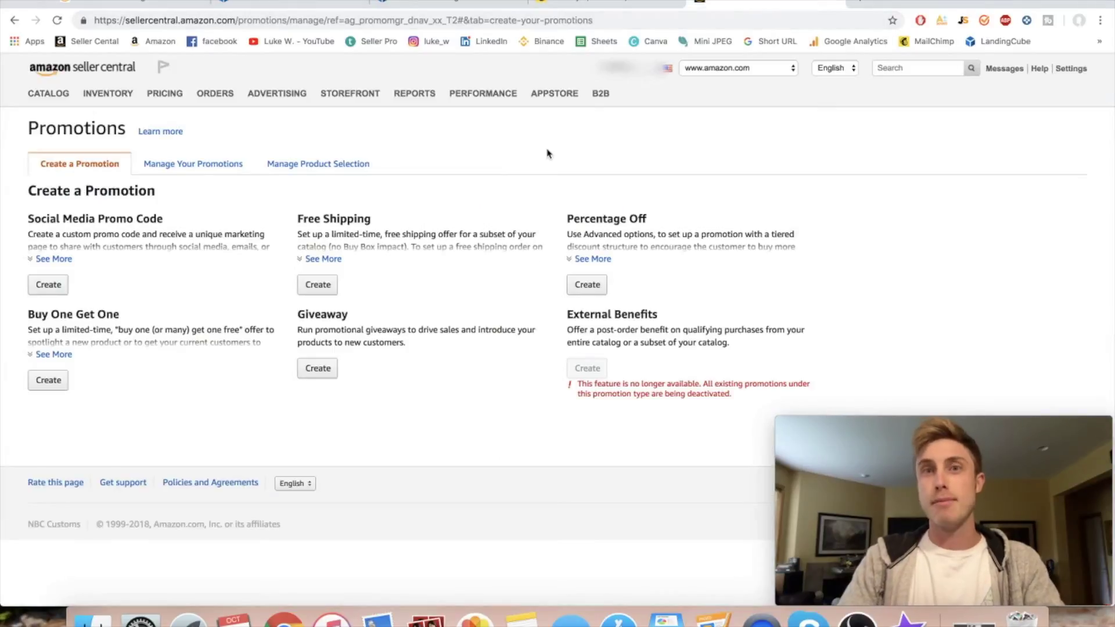
{"action": "mouse_move", "coordinate": [261, 94]}
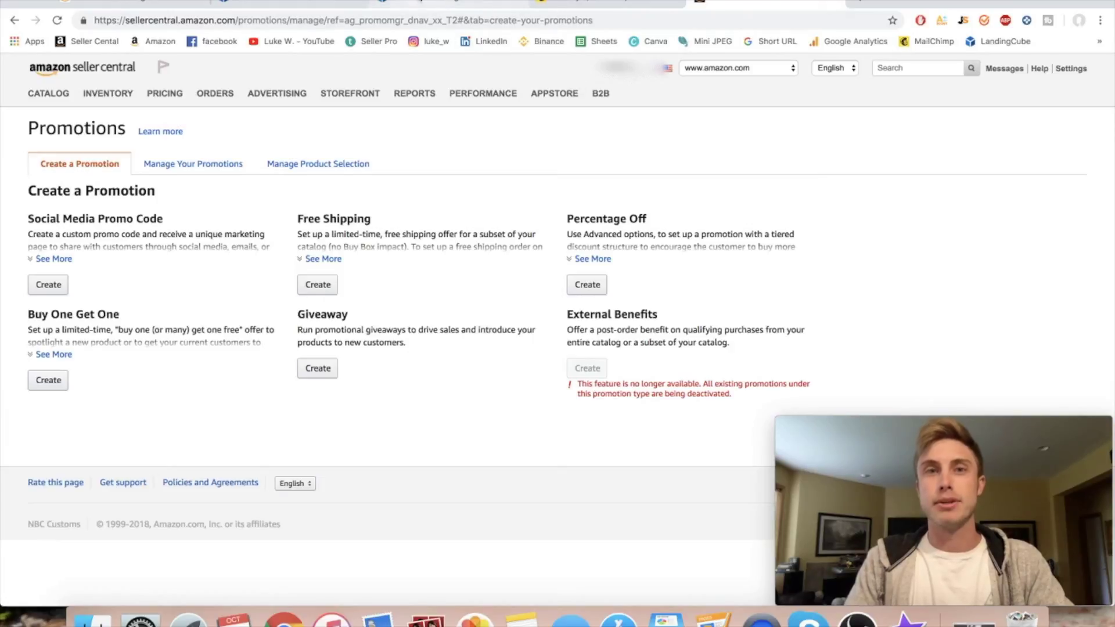
{"action": "left_click", "coordinate": [418, 2]}
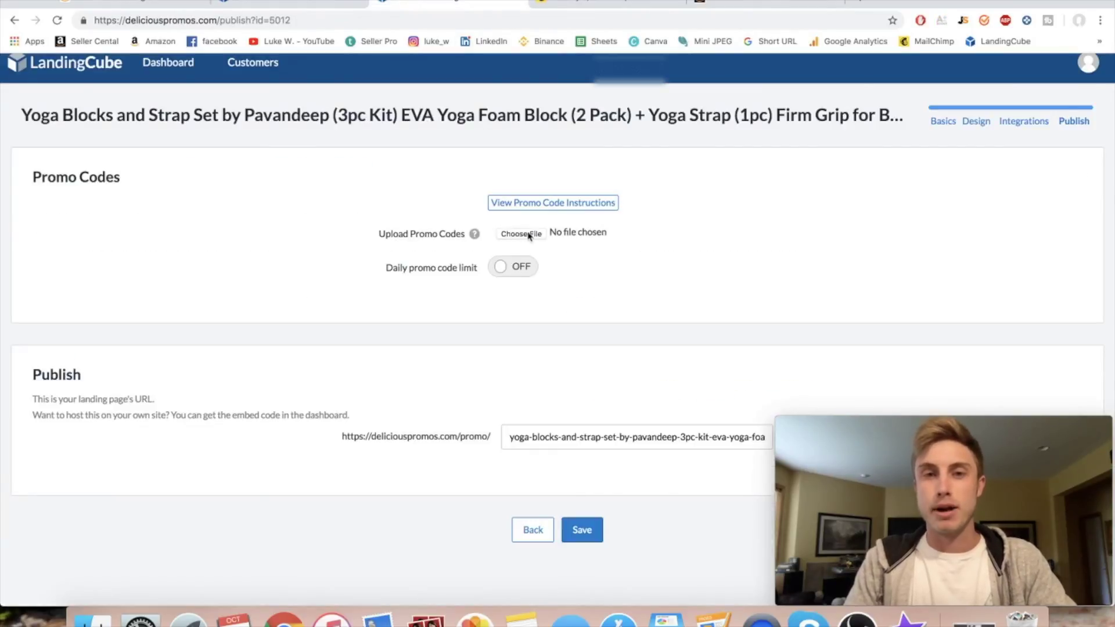
Step: Publish the yoga blocks promo page and open its live deliciouspromos.com page
{"action": "scroll", "coordinate": [610, 316], "scroll_direction": "down", "scroll_amount": 1}
{"action": "left_click", "coordinate": [582, 530]}
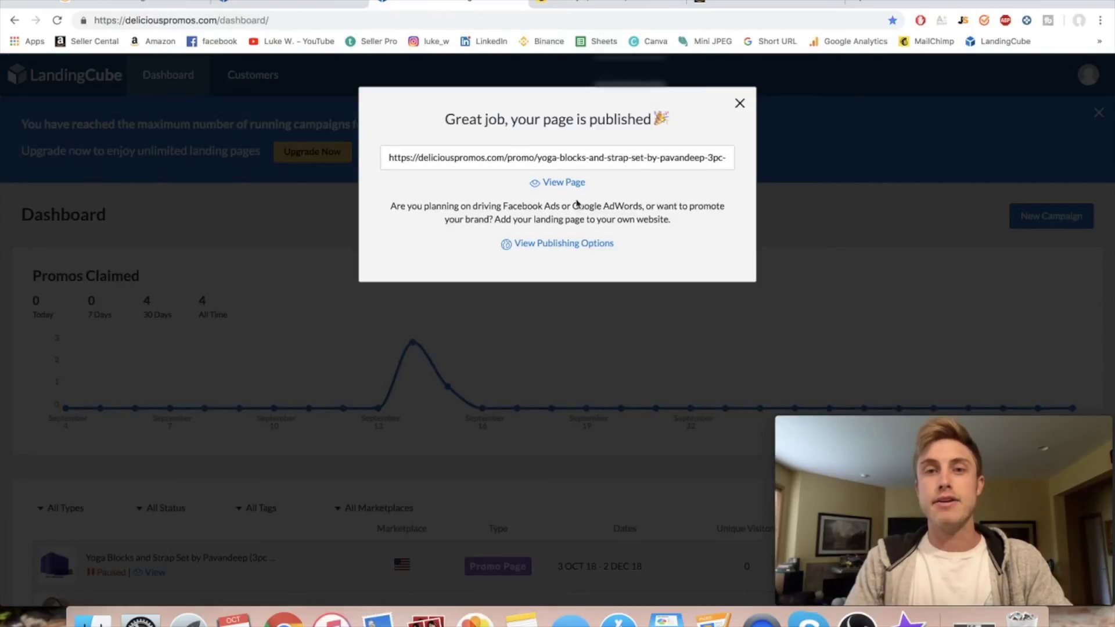
{"action": "left_click", "coordinate": [551, 185]}
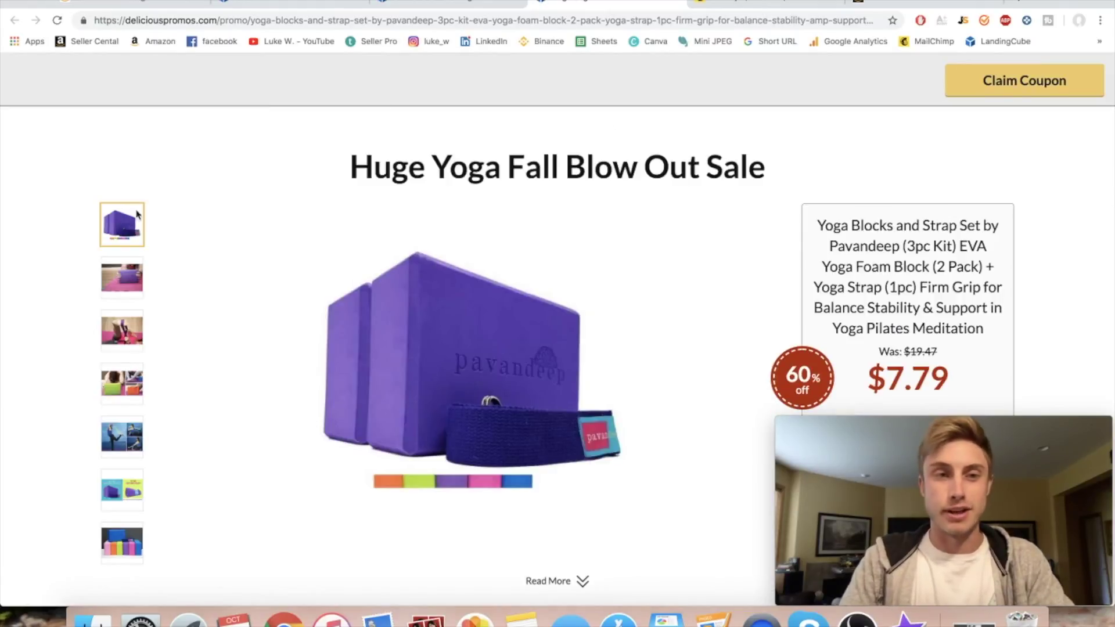
{"action": "scroll", "coordinate": [954, 210], "scroll_direction": "down", "scroll_amount": 3}
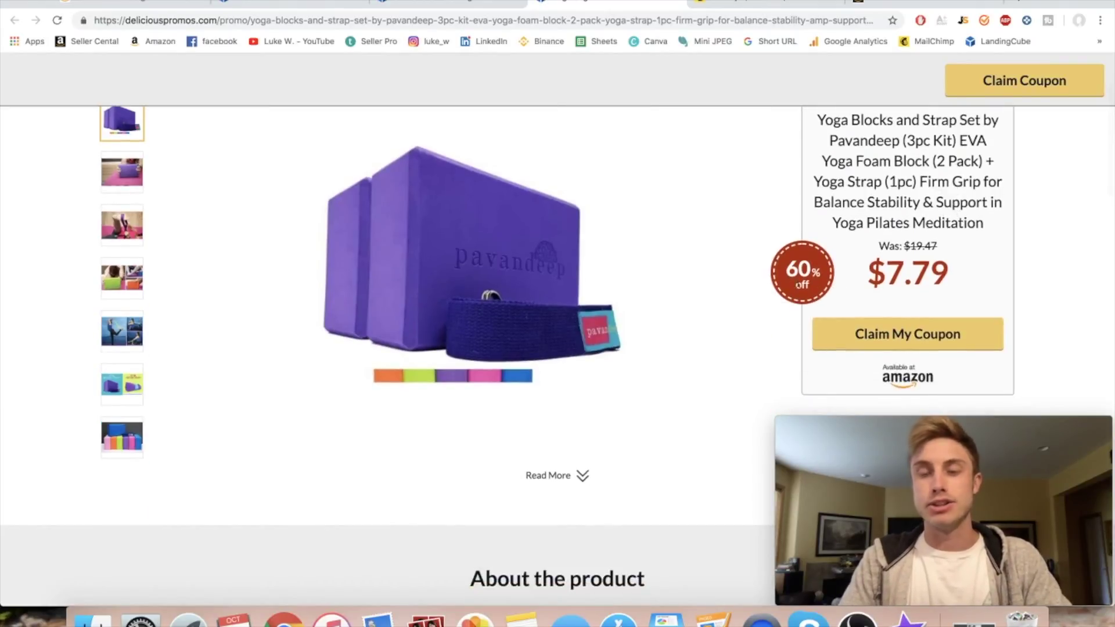
{"action": "scroll", "coordinate": [816, 290], "scroll_direction": "up", "scroll_amount": 2}
{"action": "scroll", "coordinate": [817, 290], "scroll_direction": "up", "scroll_amount": 1}
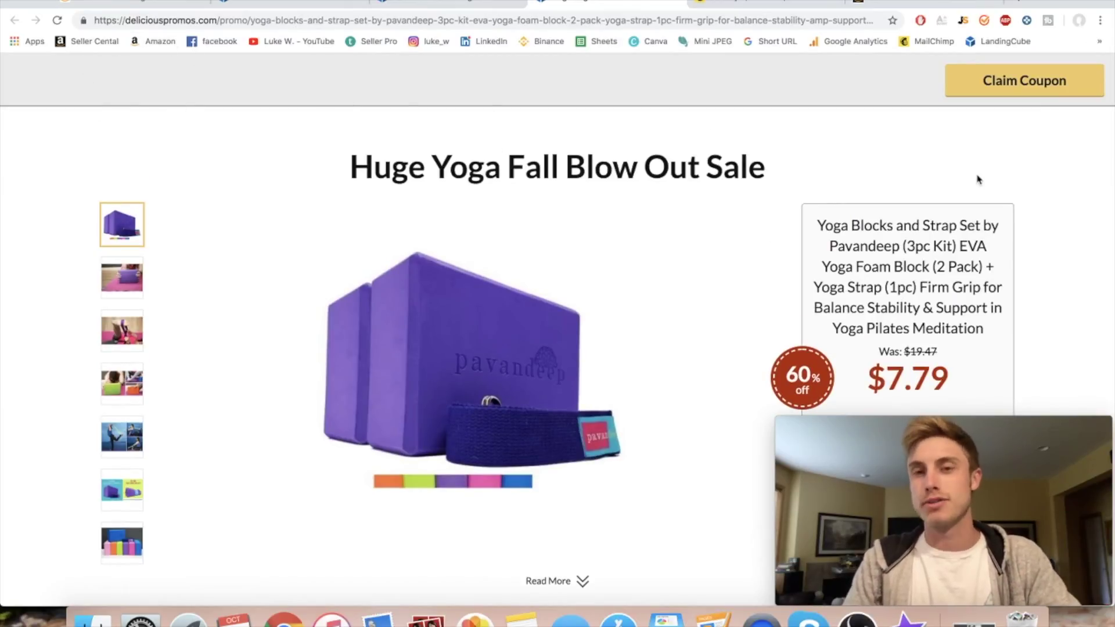
{"action": "scroll", "coordinate": [980, 173], "scroll_direction": "down", "scroll_amount": 5}
{"action": "scroll", "coordinate": [763, 258], "scroll_direction": "up", "scroll_amount": 3}
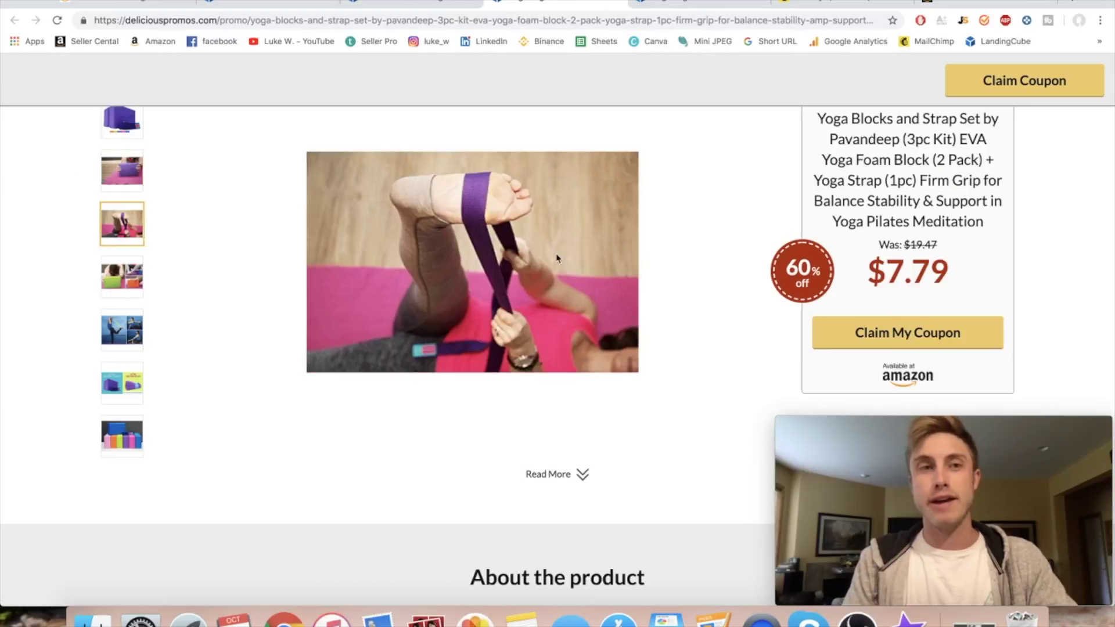
{"action": "left_click", "coordinate": [899, 342]}
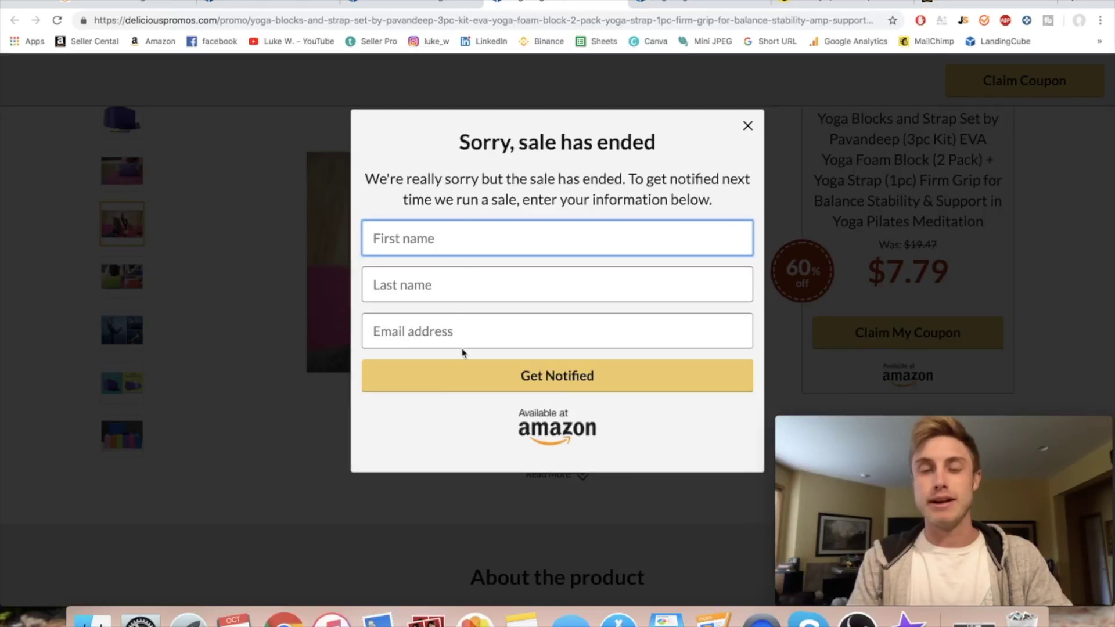
{"action": "left_click", "coordinate": [748, 129]}
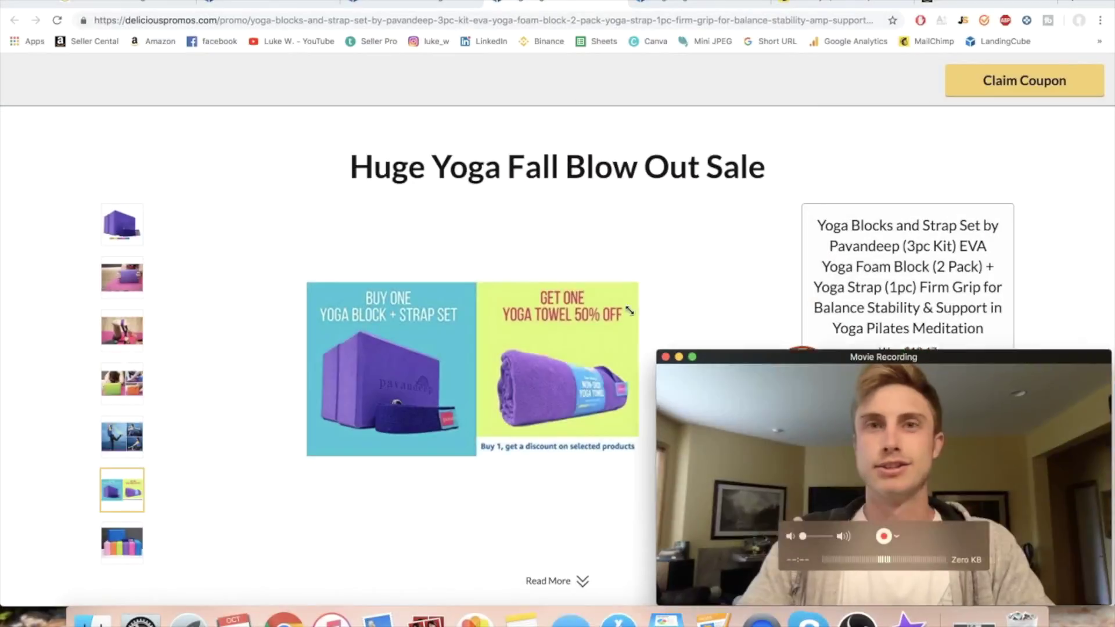
{"action": "left_click_drag", "start_coordinate": [654, 349], "coordinate": [329, 166]}
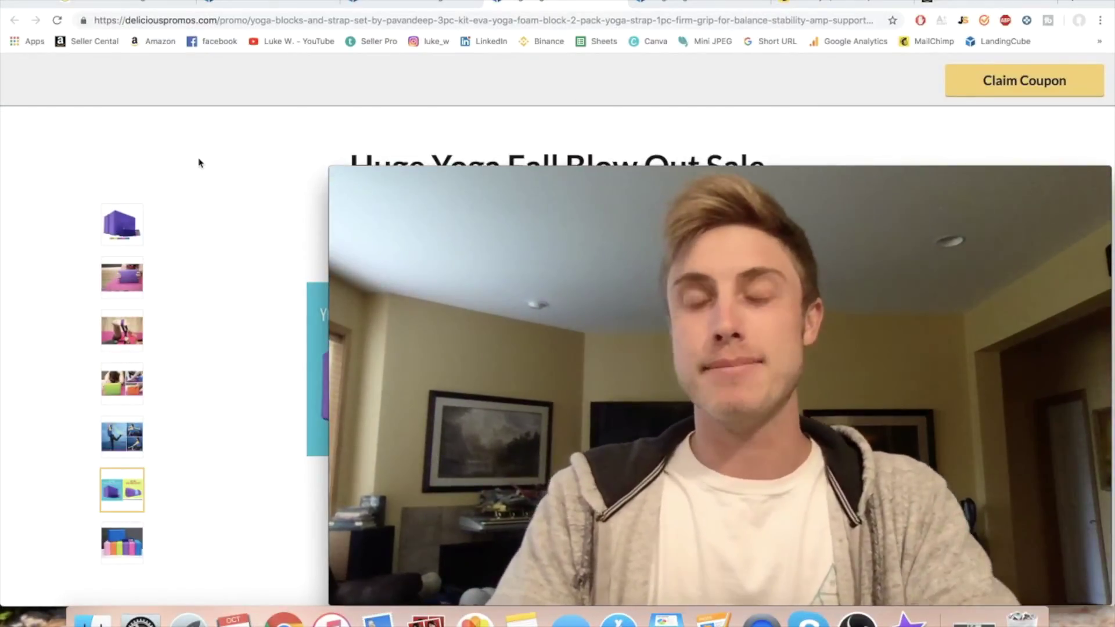